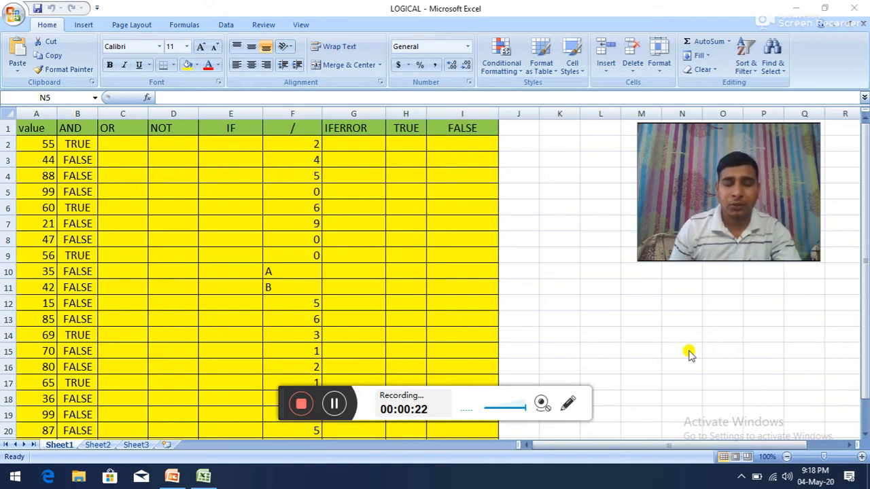
pyautogui.click(335, 403)
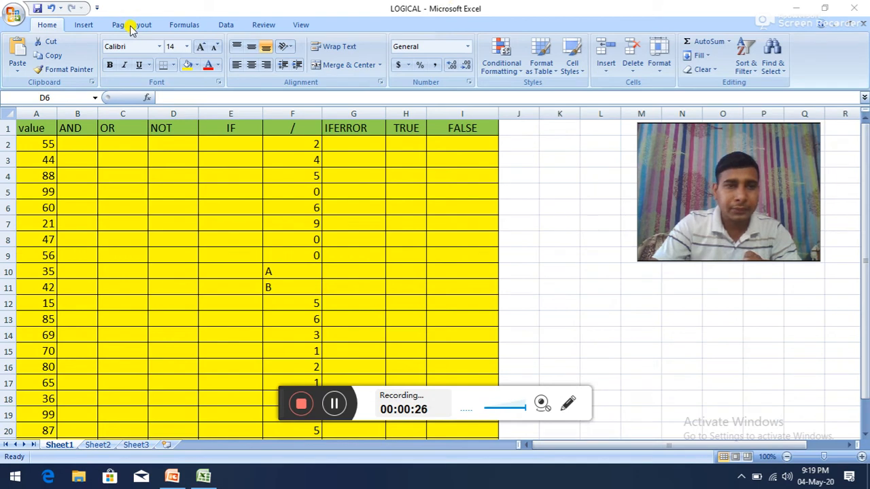
# Step: Insert the logical AND function in cell B2, opening its arguments
pyautogui.click(192, 25)
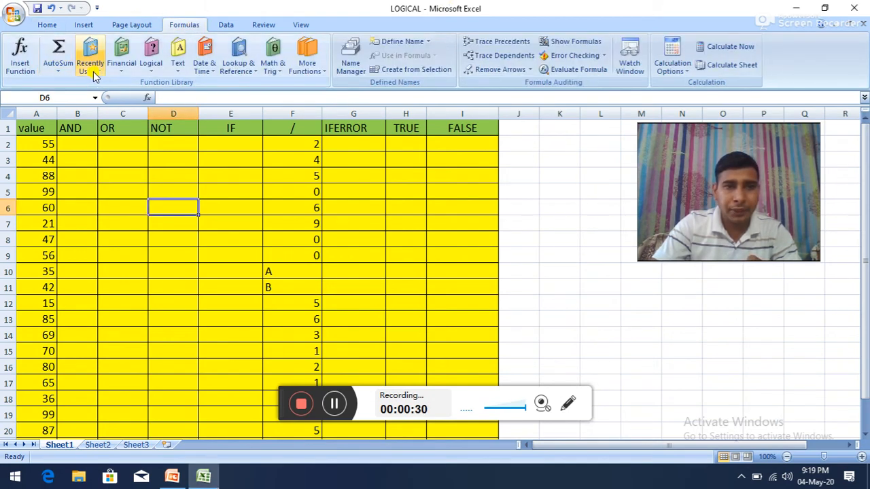
pyautogui.click(152, 68)
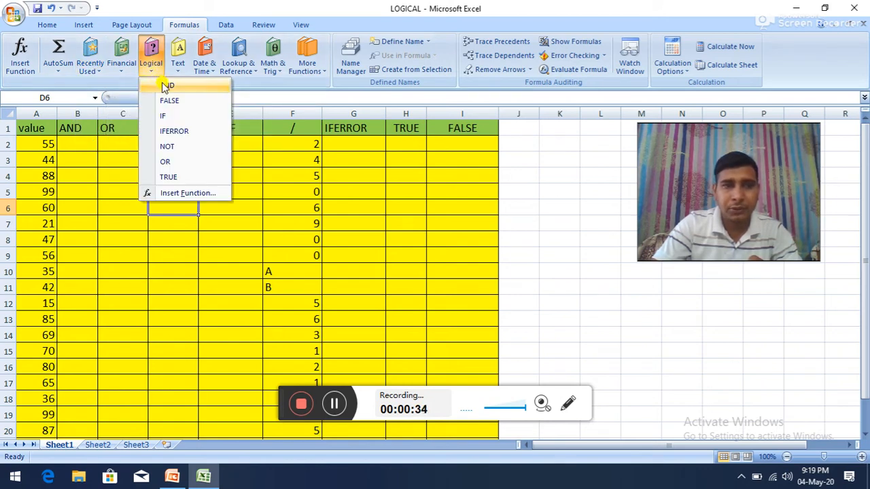
pyautogui.click(72, 140)
pyautogui.click(78, 143)
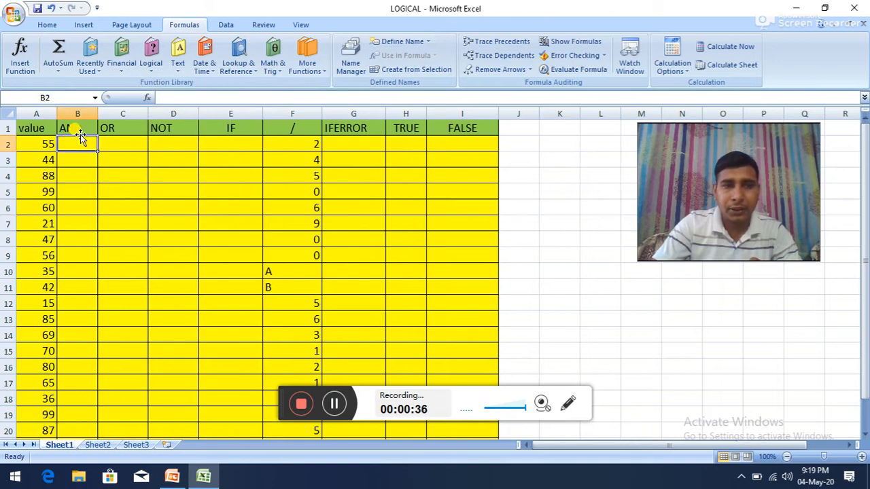
pyautogui.click(153, 66)
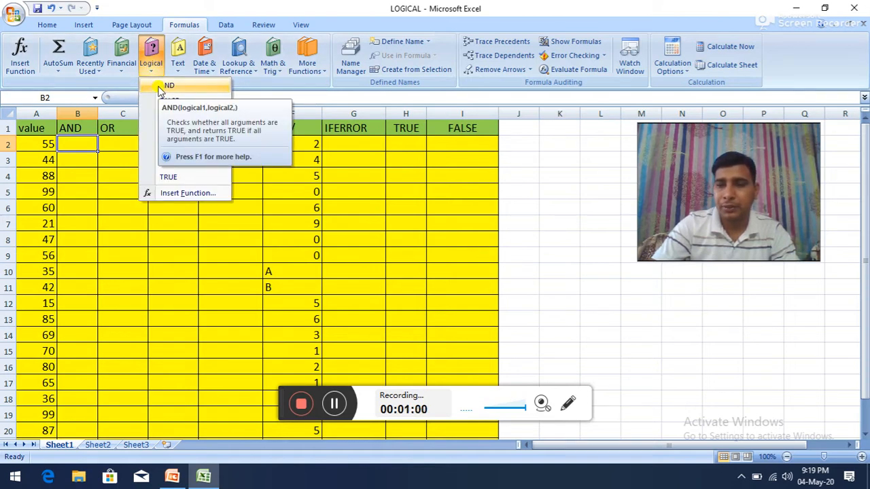
pyautogui.click(160, 87)
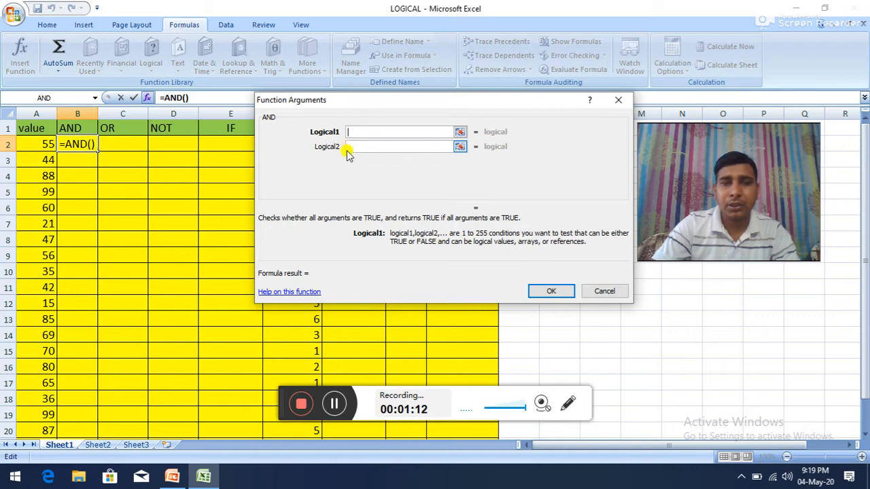
# Step: Set the AND function's conditions to A2>50 and A2<70, and accept the formula in B2
pyautogui.click(45, 144)
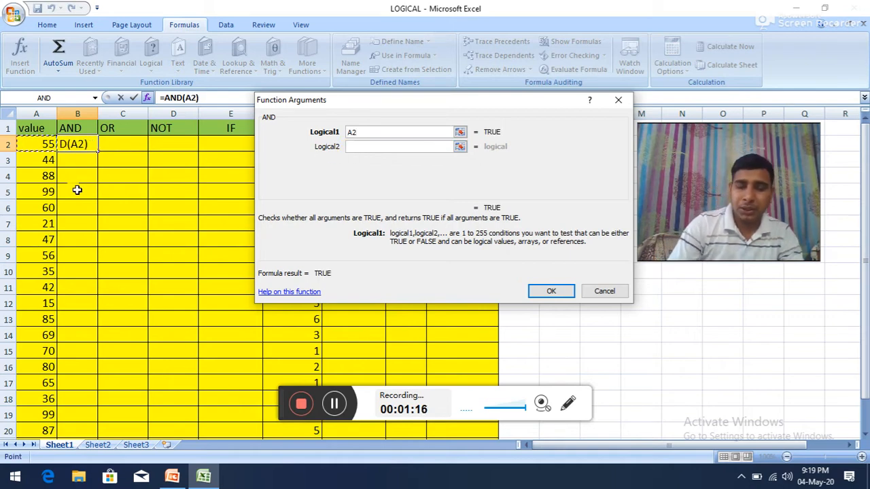
pyautogui.write('>')
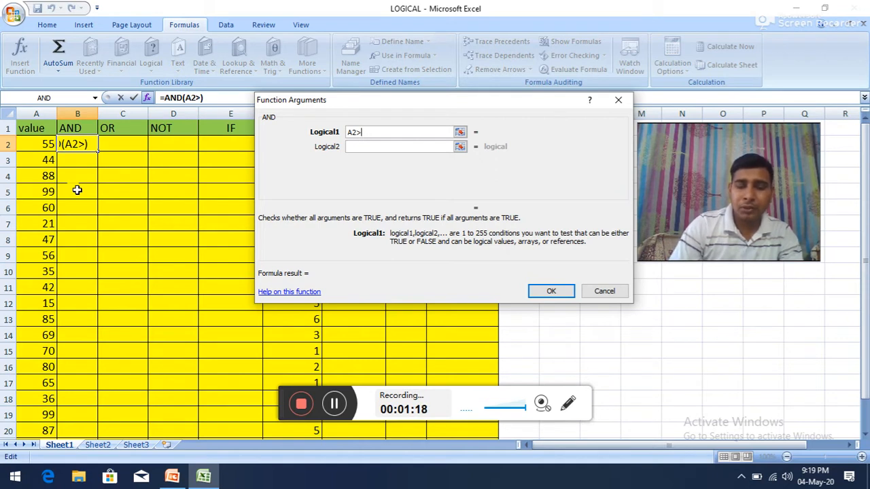
pyautogui.write('50')
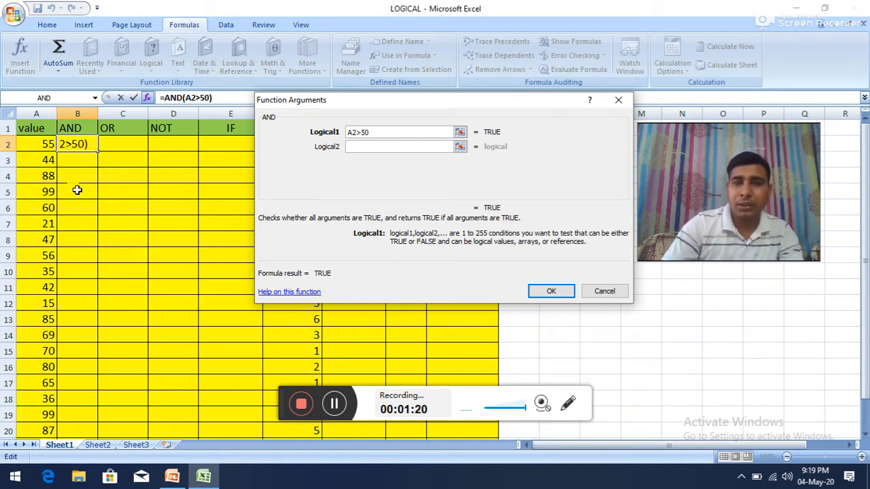
pyautogui.click(364, 145)
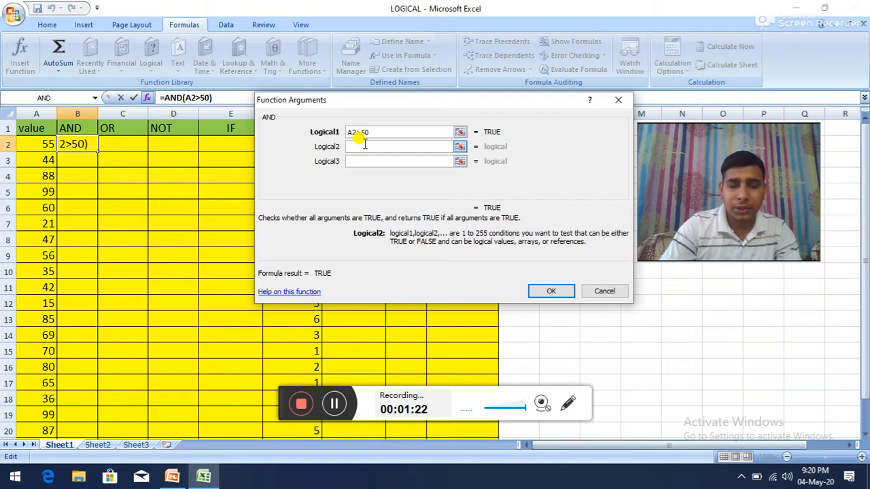
pyautogui.write('A2')
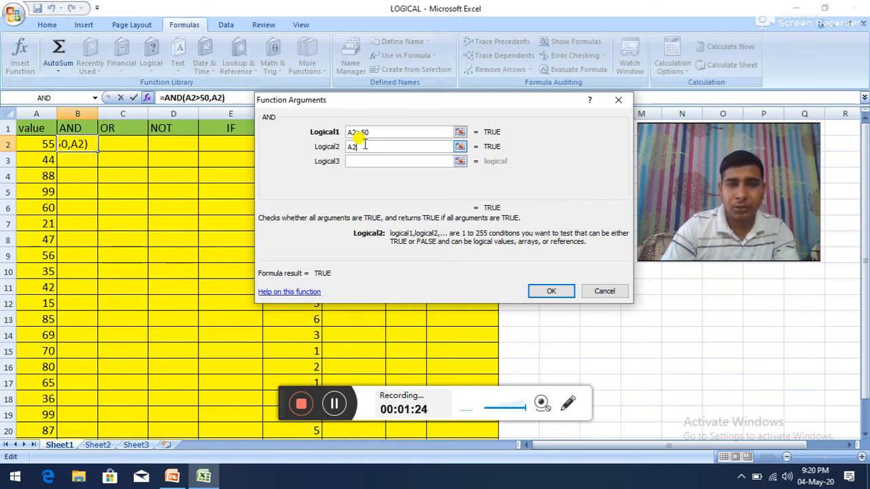
pyautogui.write('<70')
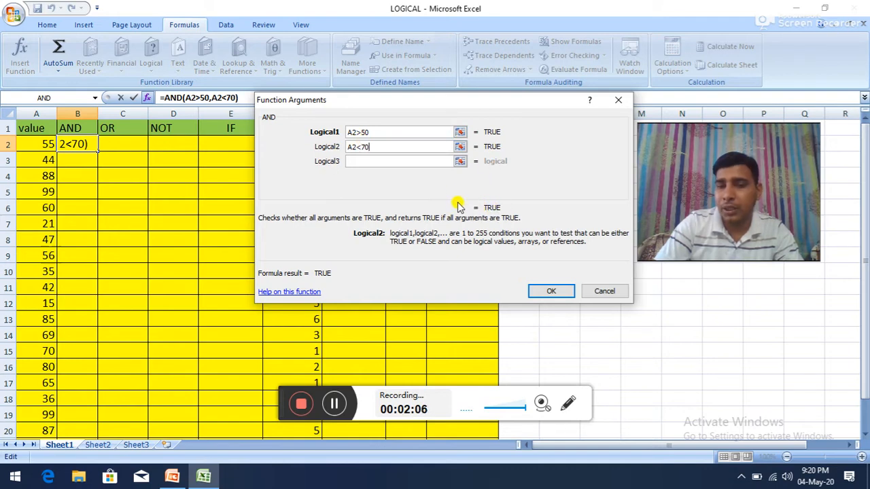
pyautogui.click(554, 292)
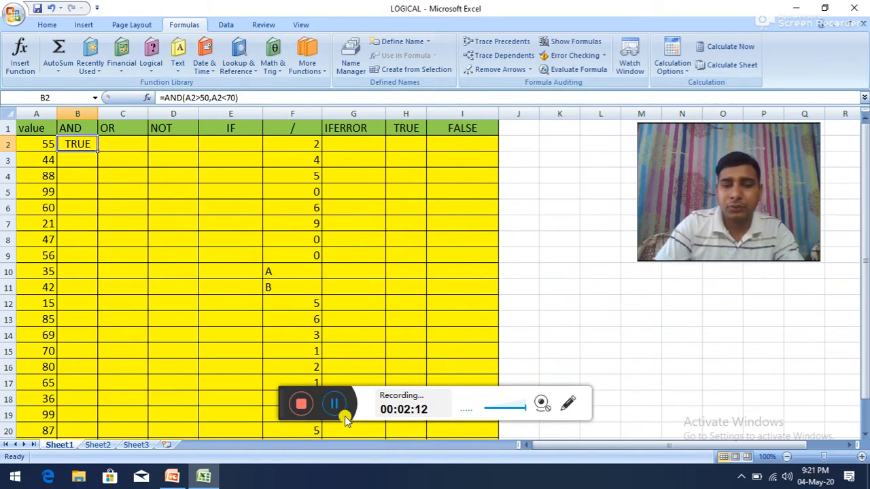
# Step: Fill the AND formula from B2 down to B21 and inspect the copied formula in B3
pyautogui.click(87, 143)
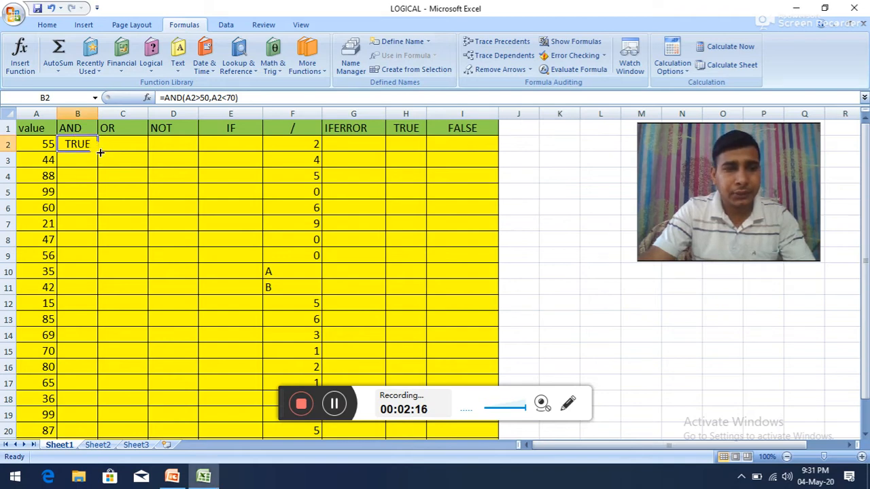
pyautogui.moveTo(99, 151); pyautogui.dragTo(83, 419)
pyautogui.scroll(1, 108, 204)
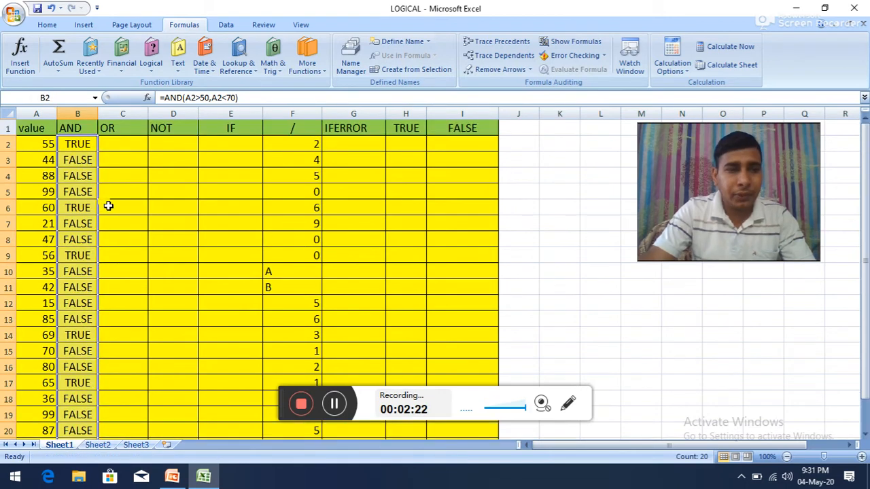
pyautogui.click(103, 175)
pyautogui.click(85, 161)
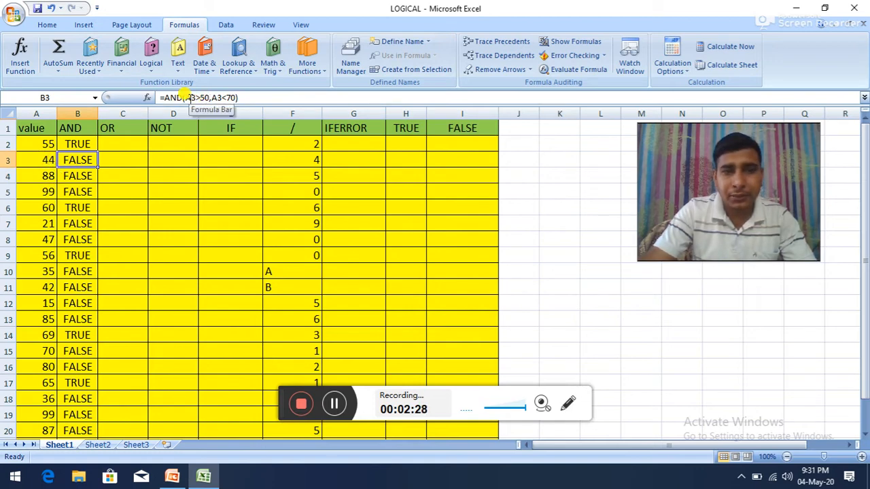
pyautogui.moveTo(248, 97); pyautogui.dragTo(158, 89)
pyautogui.click(167, 159)
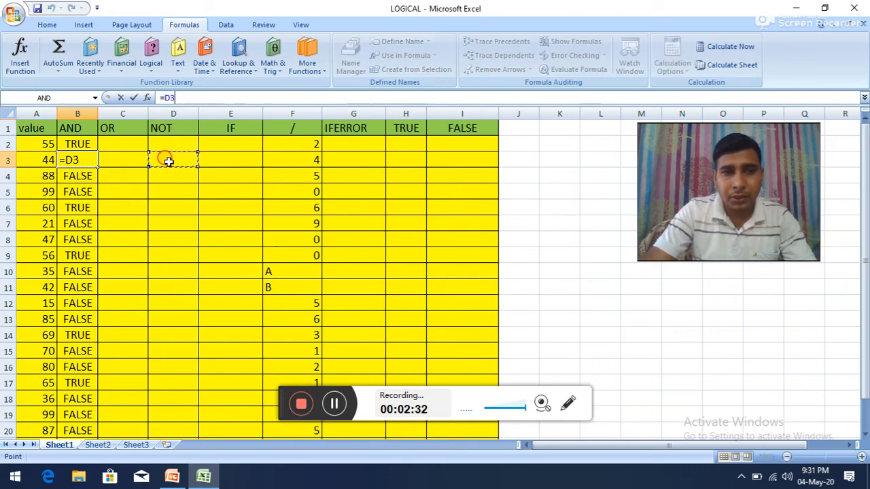
pyautogui.click(51, 8)
# Step: Examine the AND conditions of the formula in B3 and of the one in B4
pyautogui.click(249, 97)
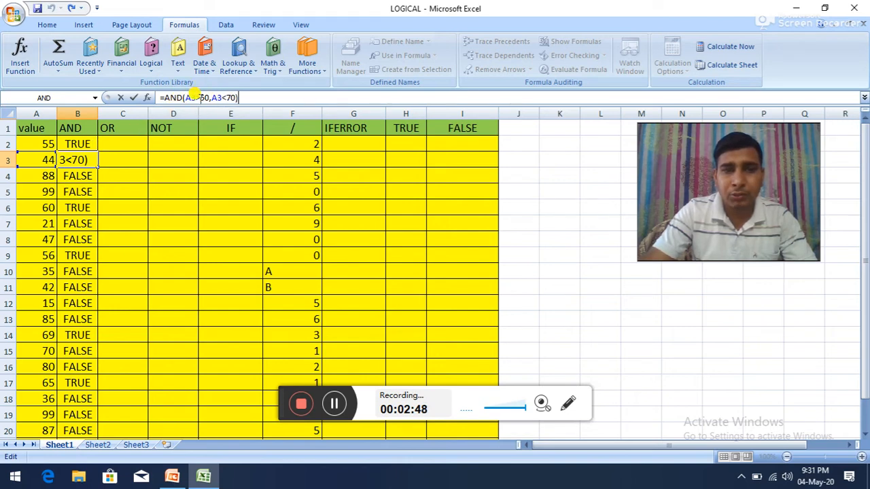
pyautogui.click(76, 175)
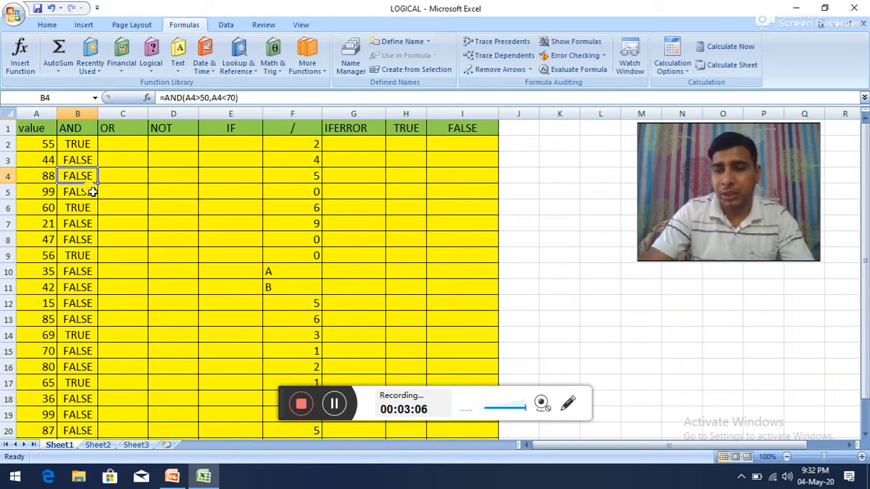
# Step: Insert the logical OR function in cell C2, opening its arguments
pyautogui.click(117, 144)
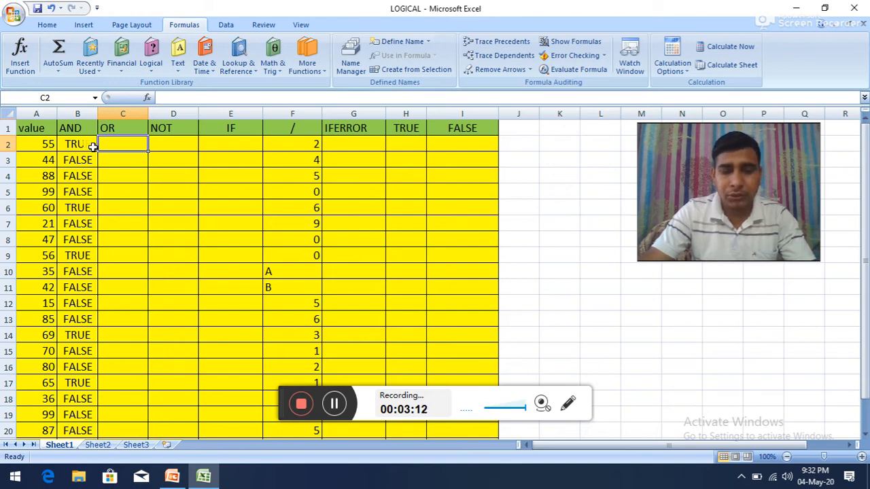
pyautogui.press('alt')
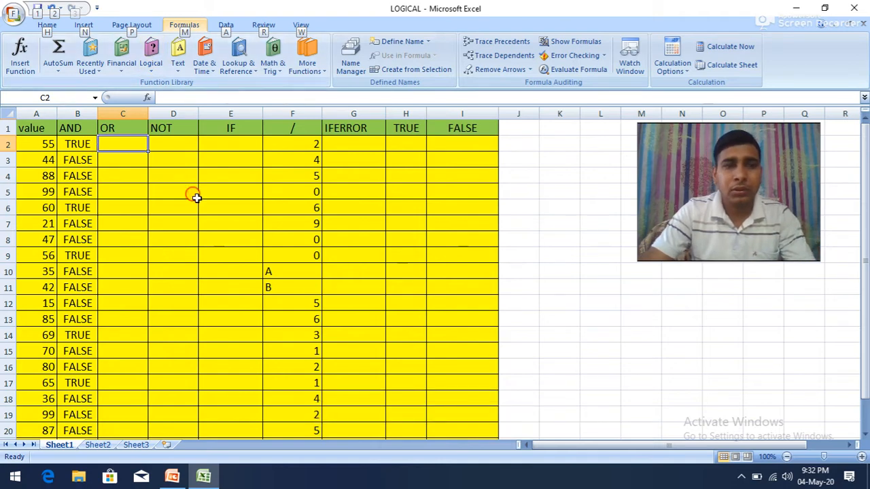
pyautogui.moveTo(195, 198); pyautogui.dragTo(195, 208)
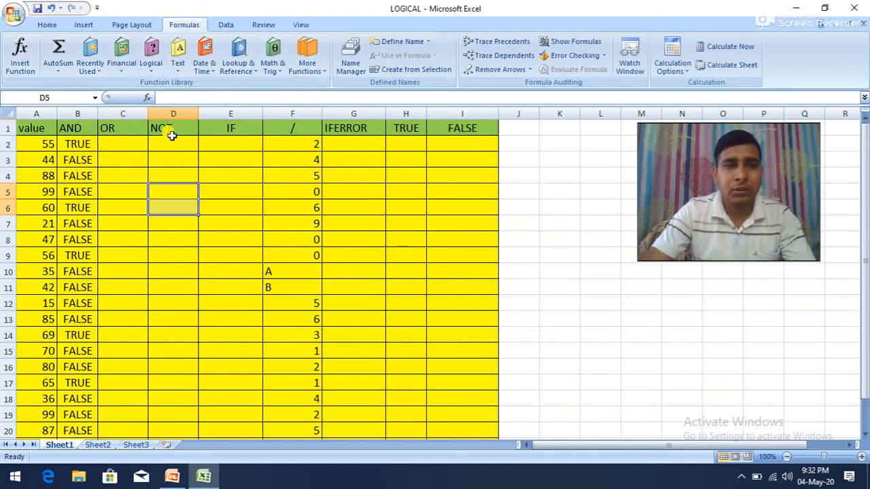
pyautogui.click(127, 148)
pyautogui.click(151, 60)
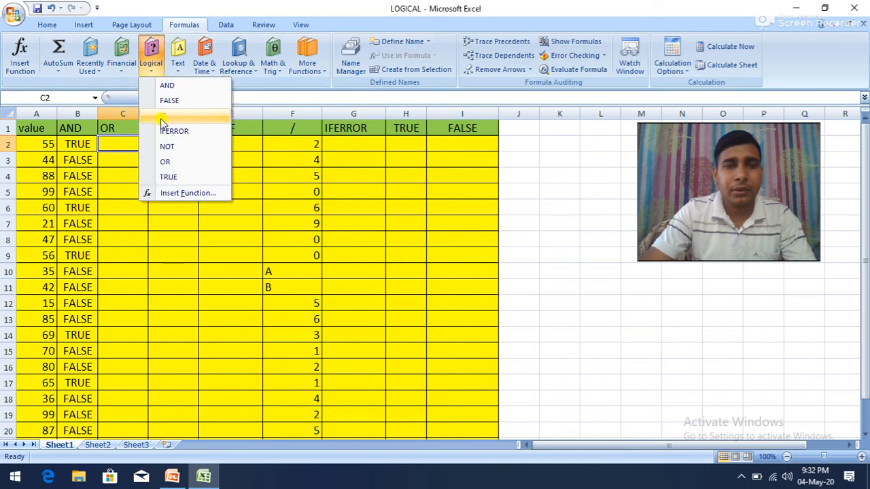
pyautogui.click(165, 161)
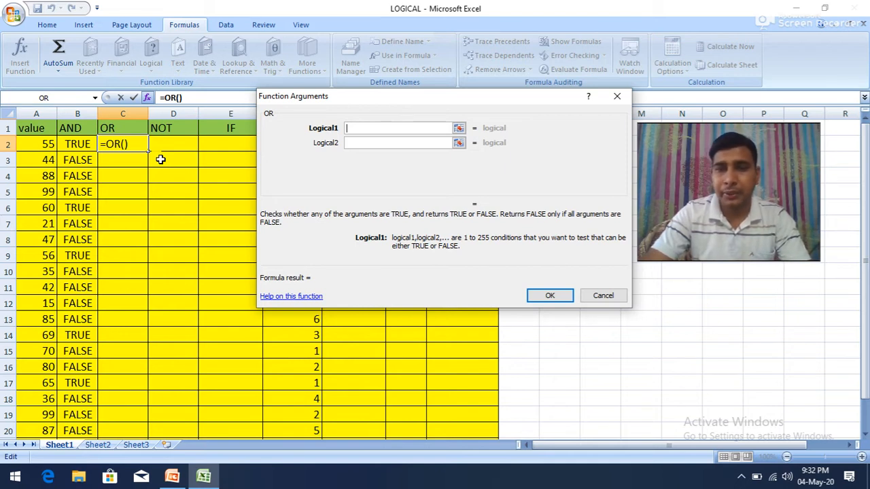
# Step: Set the OR function's conditions to A2>55 and A2=21
pyautogui.click(41, 144)
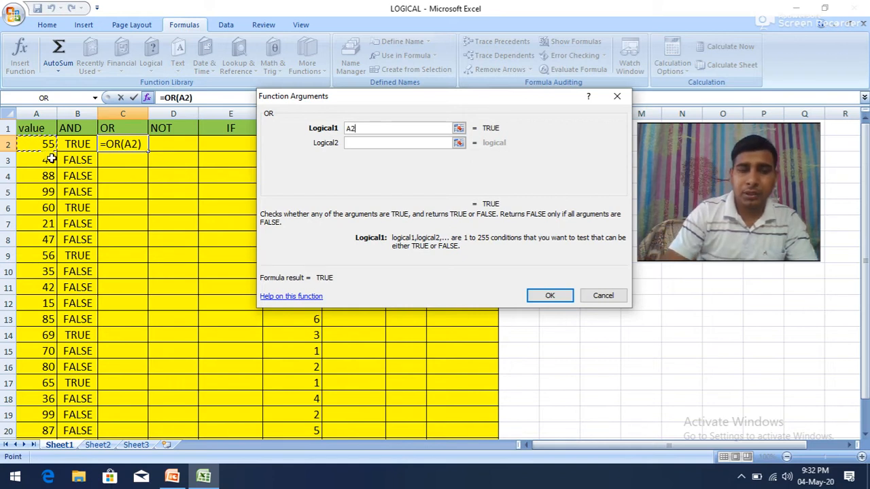
pyautogui.write('>')
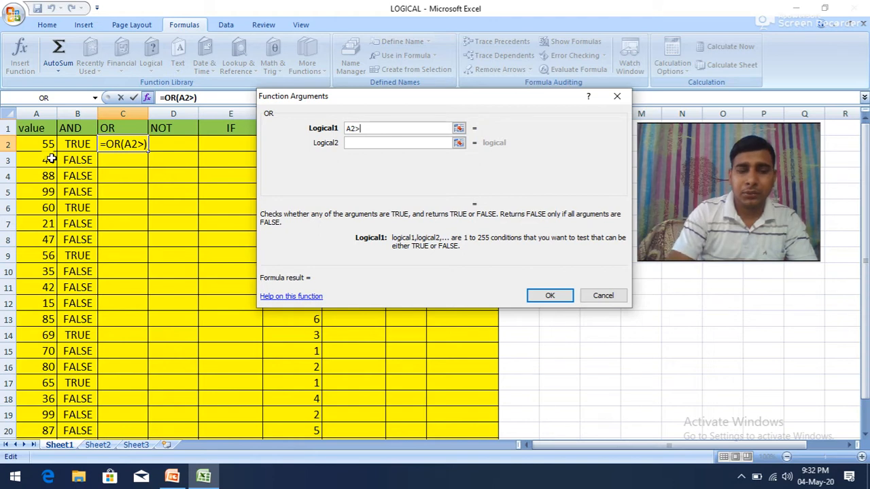
pyautogui.write('55')
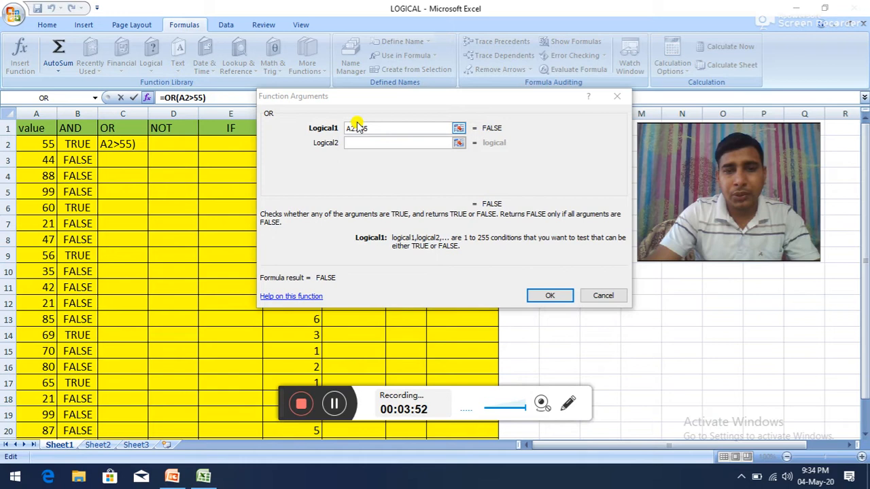
pyautogui.click(356, 142)
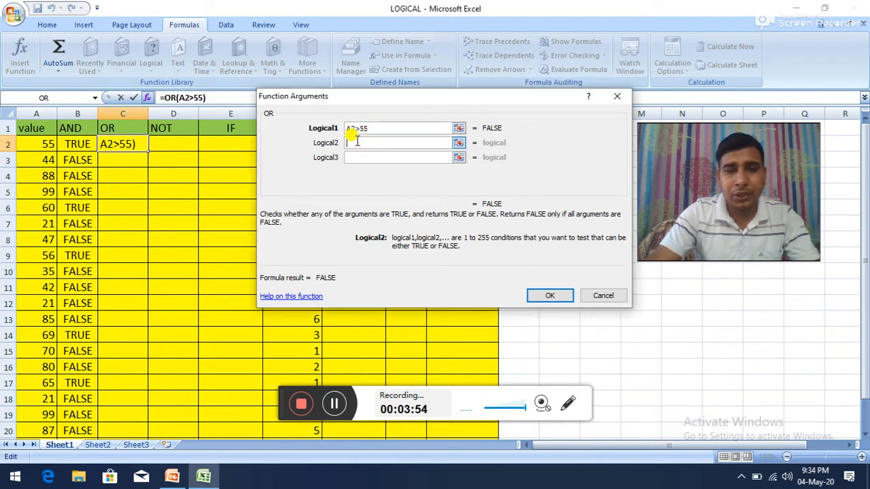
pyautogui.write('A2')
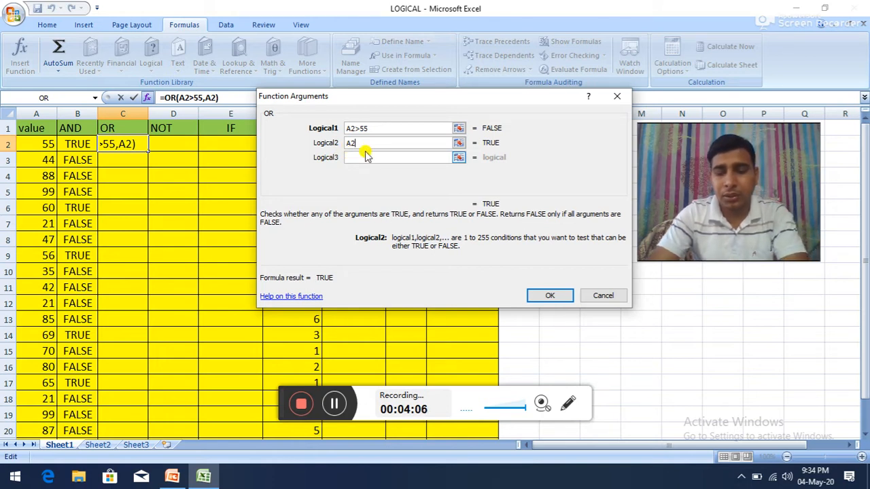
pyautogui.write('=21')
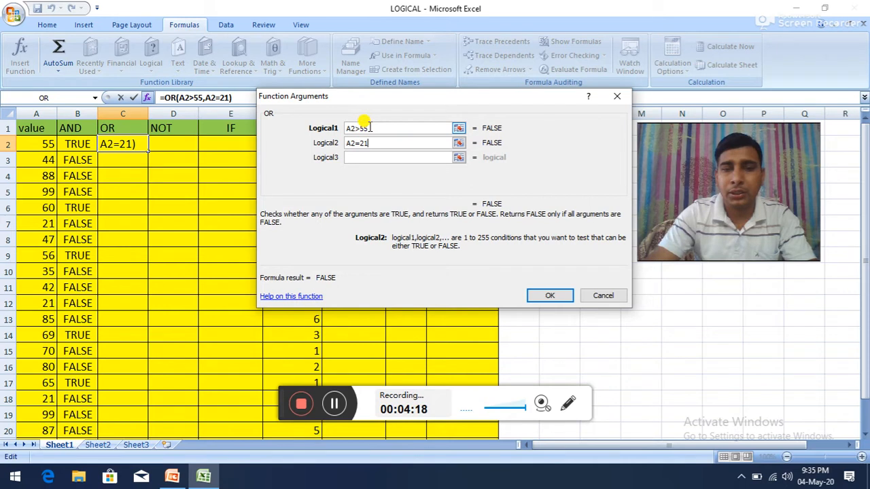
# Step: Change the first OR condition to A2>50 and accept the formula in C2
pyautogui.click(370, 128)
pyautogui.press('BackSpace')
pyautogui.write('0')
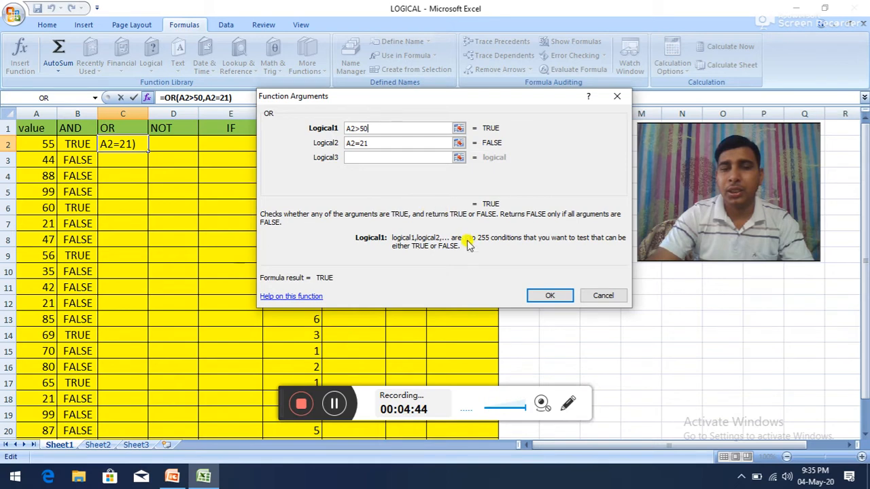
pyautogui.click(548, 297)
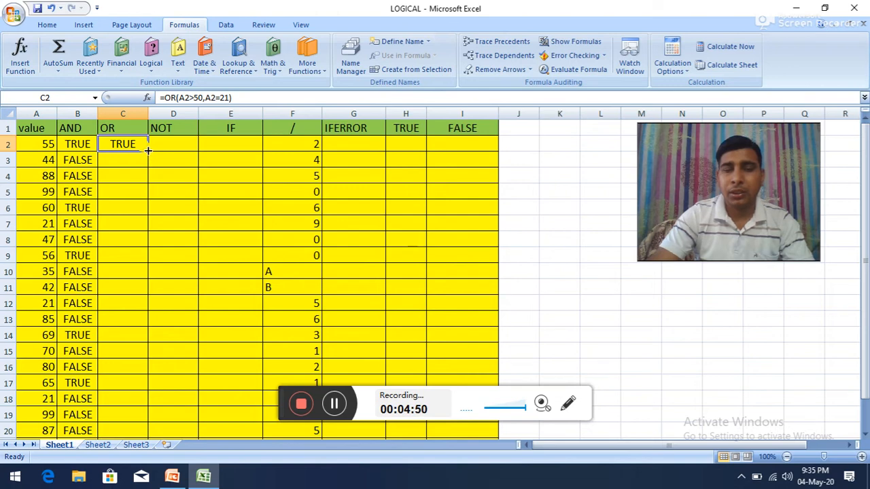
# Step: Fill the OR formula from C2 down column C to the last value row
pyautogui.moveTo(147, 151); pyautogui.dragTo(134, 421)
pyautogui.scroll(1, 140, 326)
pyautogui.click(131, 224)
# Step: Examine the copied OR formulas in C3 and C7 against their values in column A
pyautogui.click(121, 161)
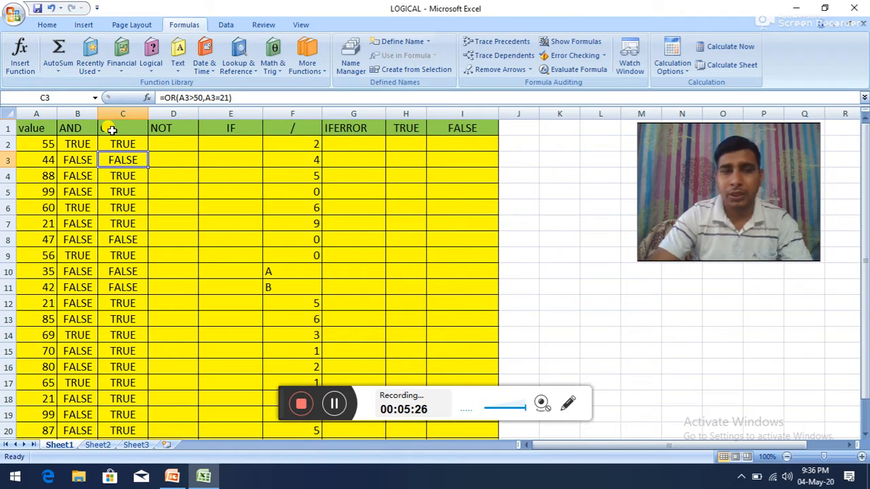
pyautogui.click(116, 223)
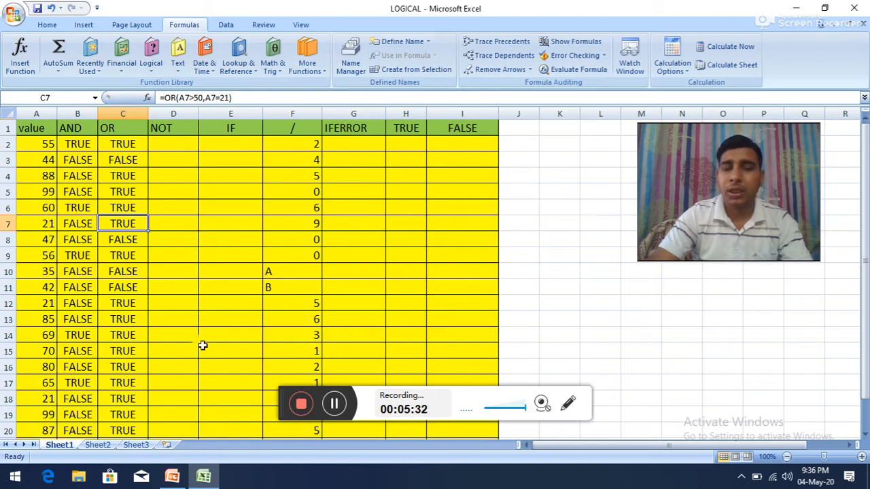
pyautogui.press('alt')
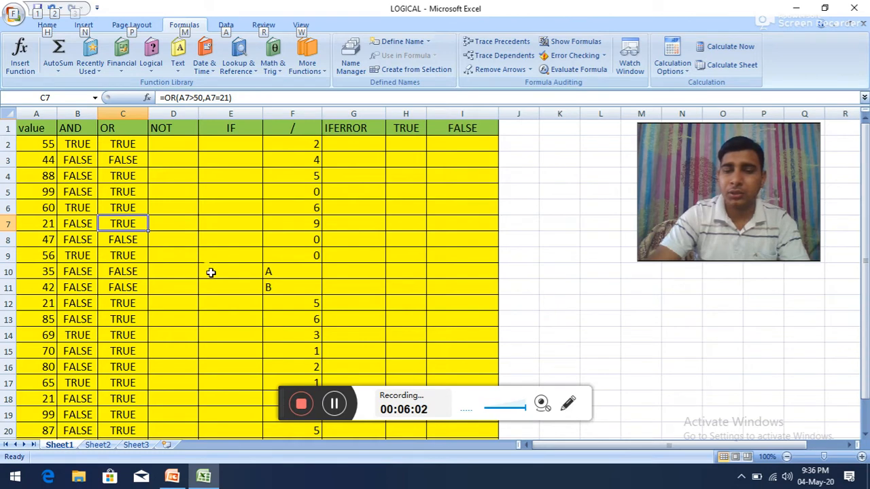
# Step: Insert the NOT function in D2 with the condition A2>50 and accept the formula
pyautogui.click(171, 142)
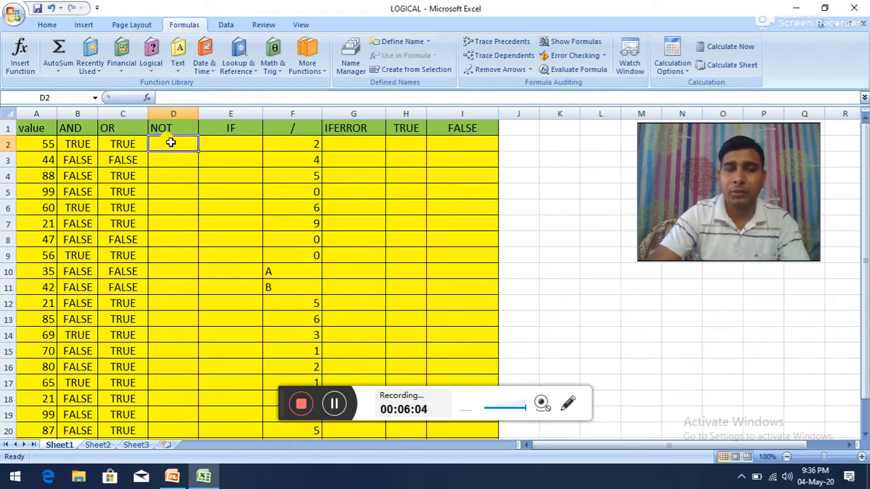
pyautogui.click(158, 74)
pyautogui.click(171, 145)
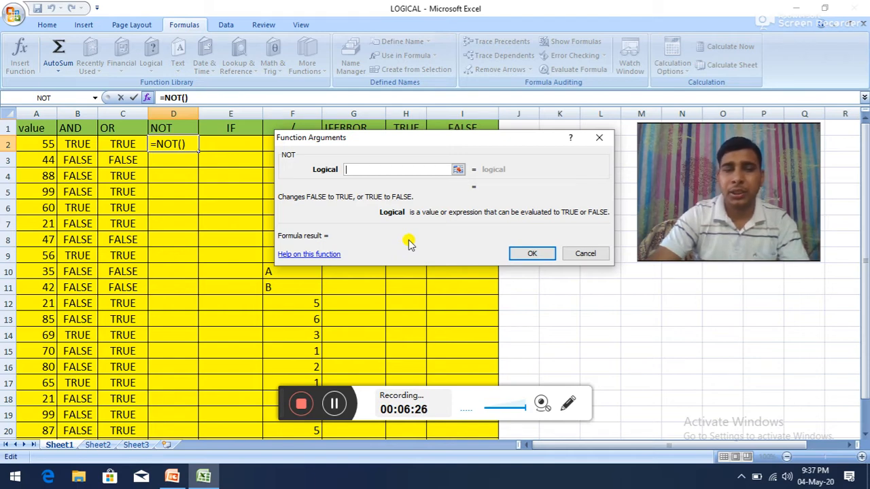
pyautogui.click(46, 145)
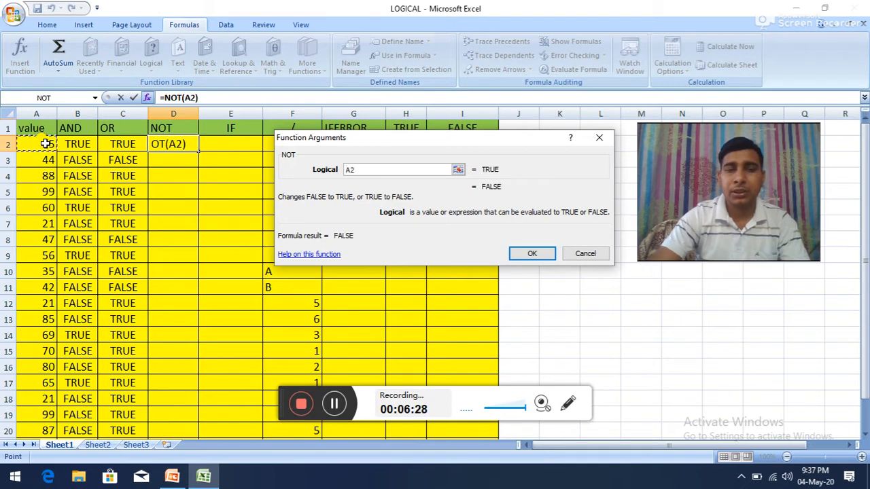
pyautogui.write('>')
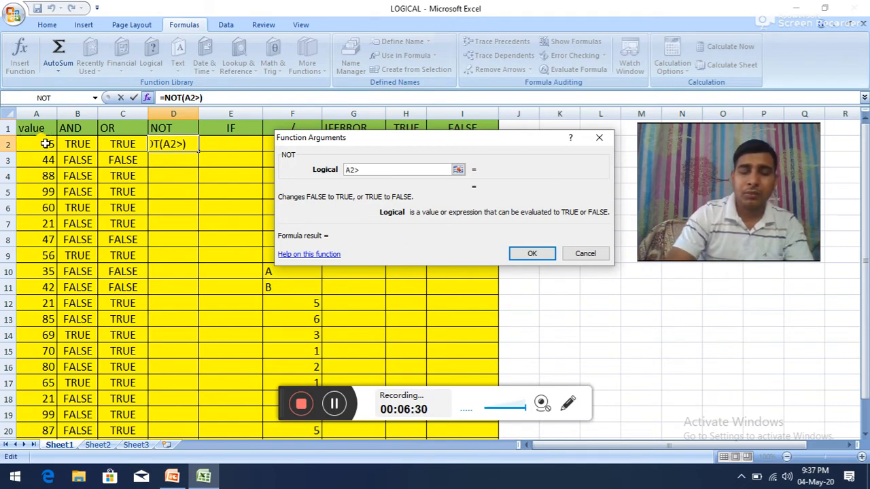
pyautogui.write('50')
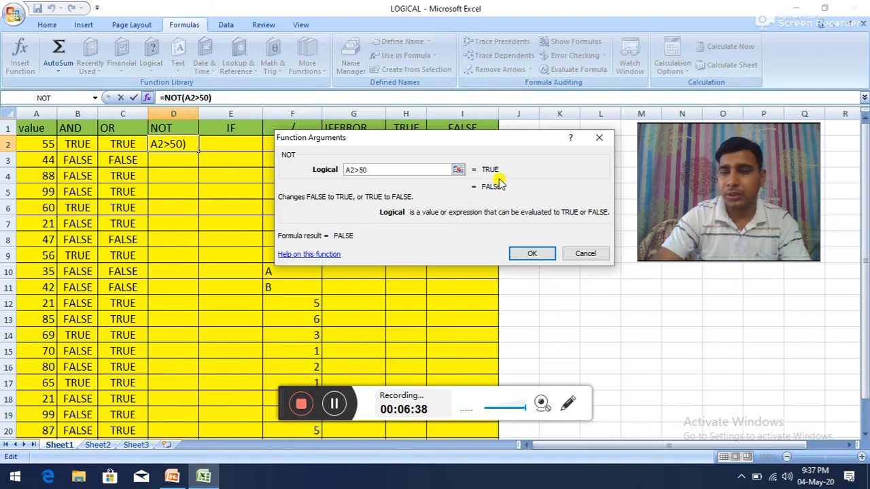
pyautogui.click(529, 254)
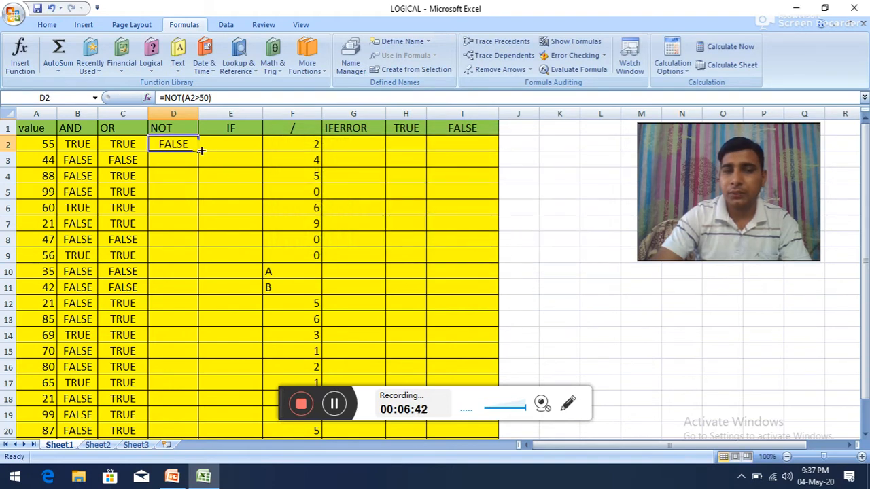
# Step: Fill the NOT formula from D2 down column D to the last value row and check the copy in D3
pyautogui.moveTo(201, 151); pyautogui.dragTo(170, 411)
pyautogui.scroll(1, 169, 320)
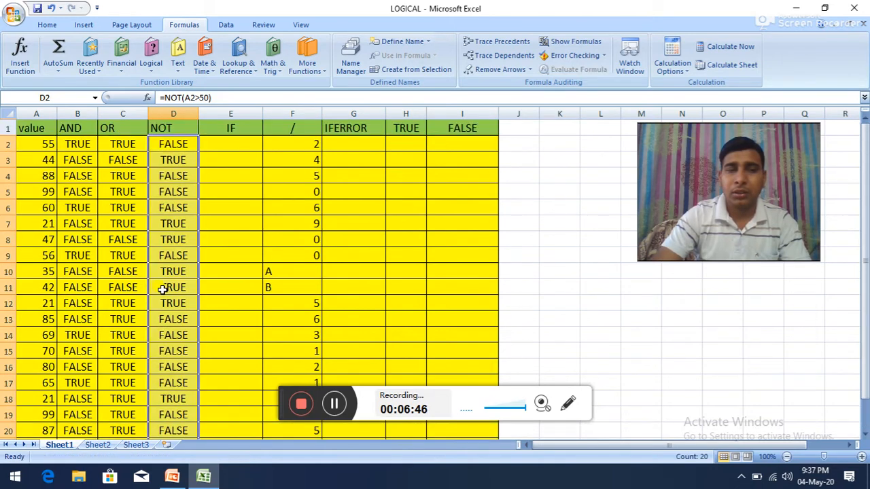
pyautogui.click(172, 159)
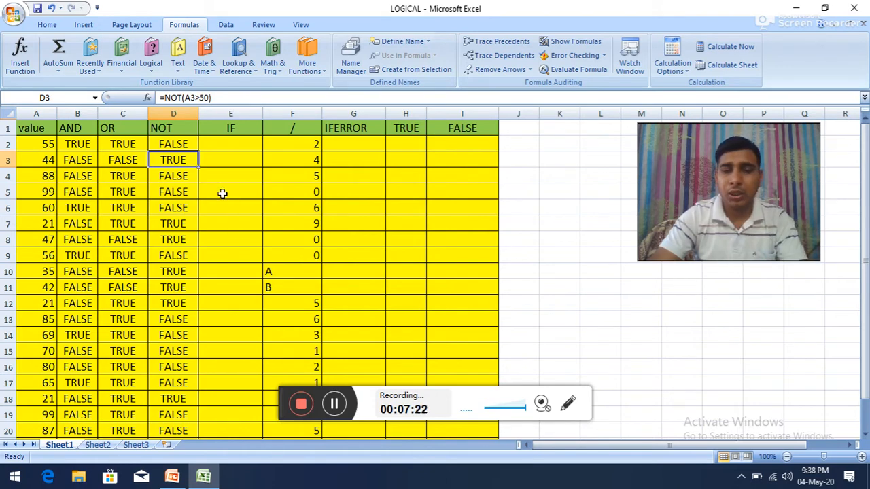
pyautogui.press('alt')
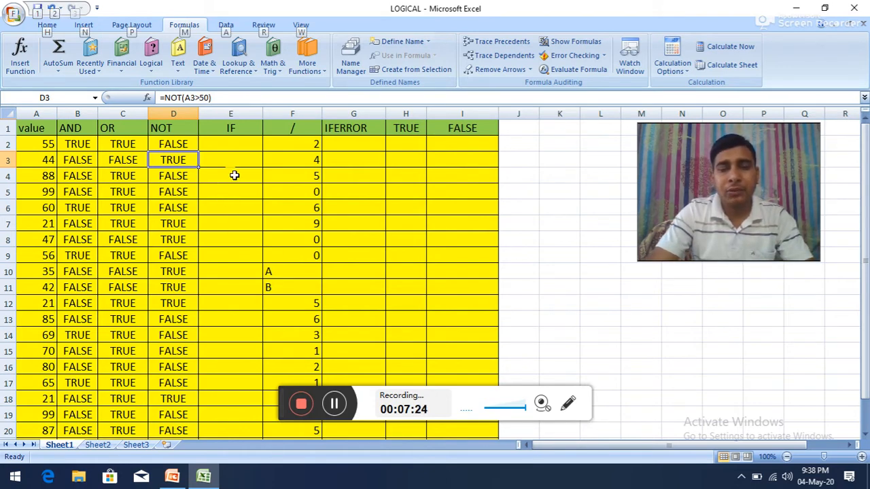
# Step: Start the IF function in E2 with the logical test A2>40
pyautogui.click(229, 144)
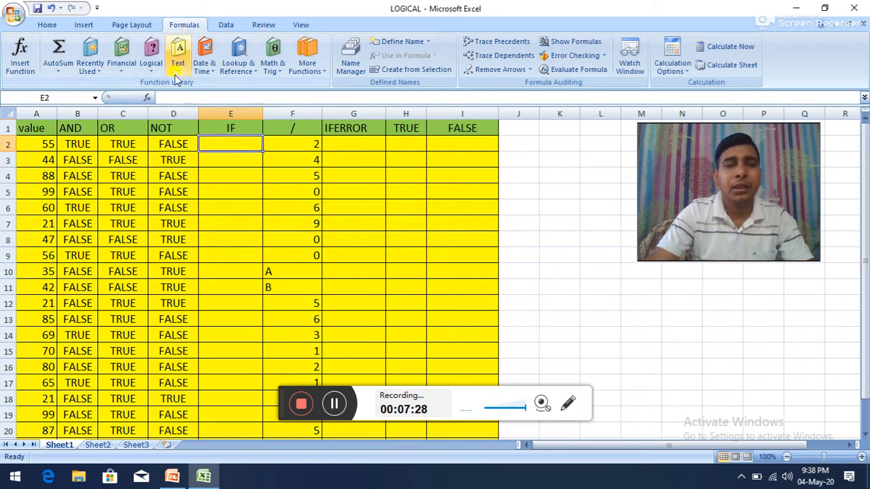
pyautogui.click(154, 67)
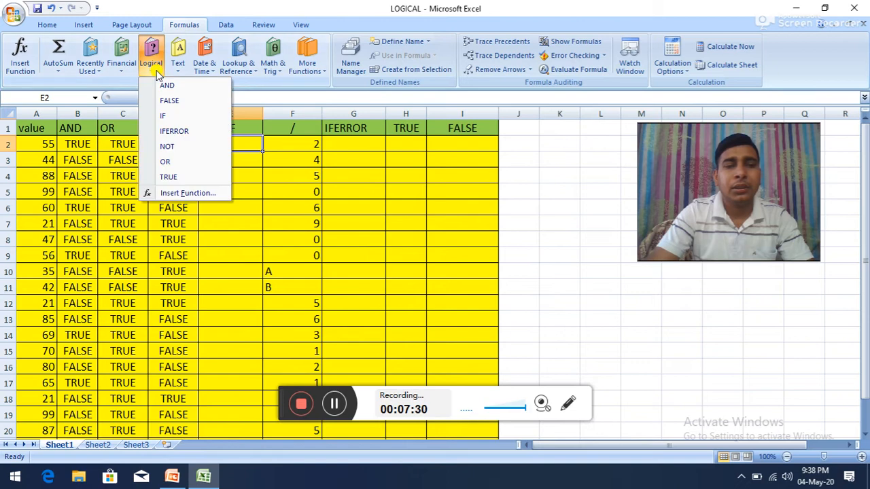
pyautogui.click(169, 118)
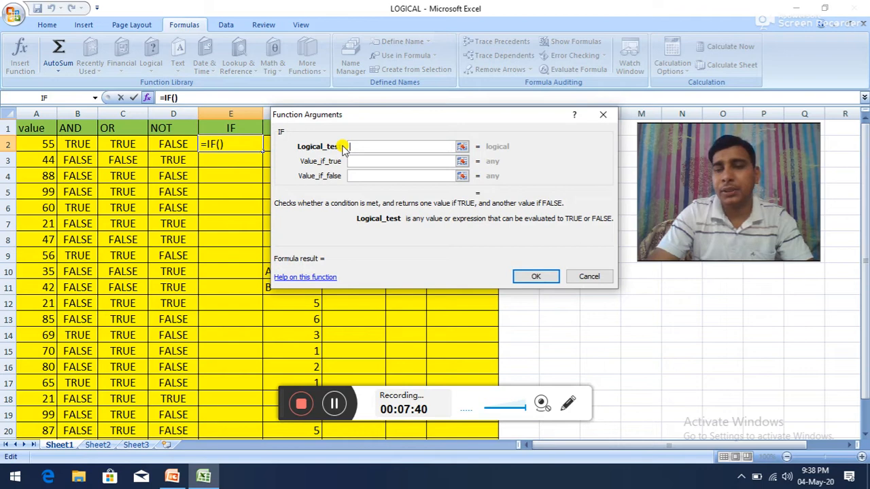
pyautogui.click(46, 143)
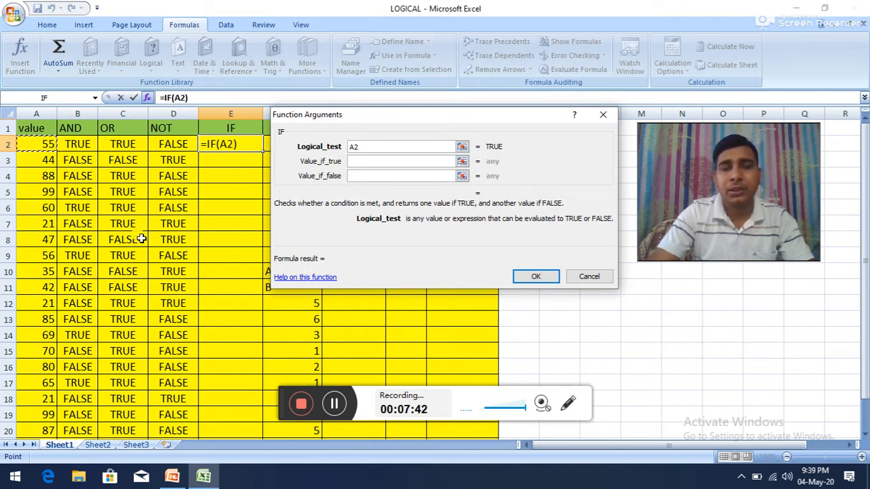
pyautogui.write('>40')
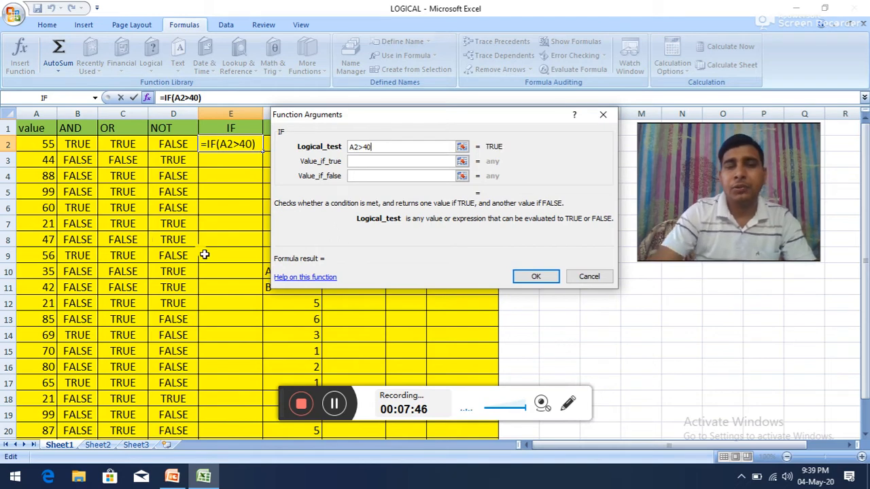
# Step: Set the IF function to return PASS when true and FAIL when false, and accept the formula
pyautogui.click(356, 162)
pyautogui.click(355, 161)
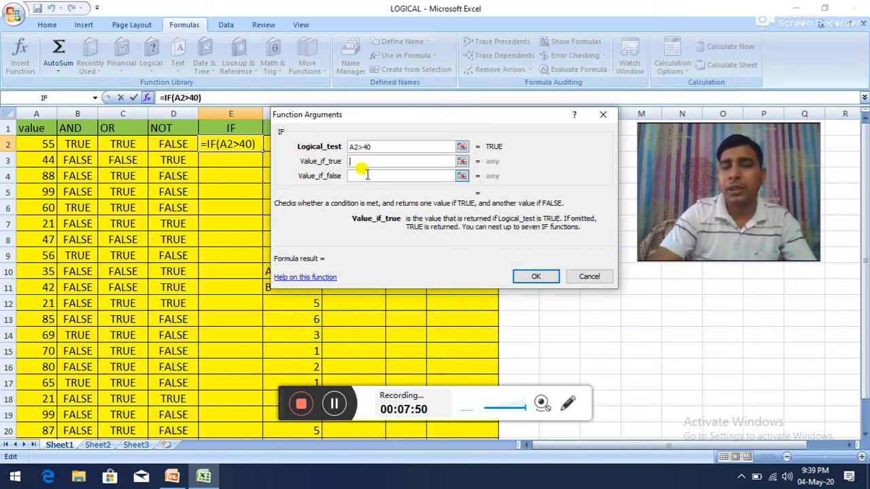
pyautogui.write('PASS')
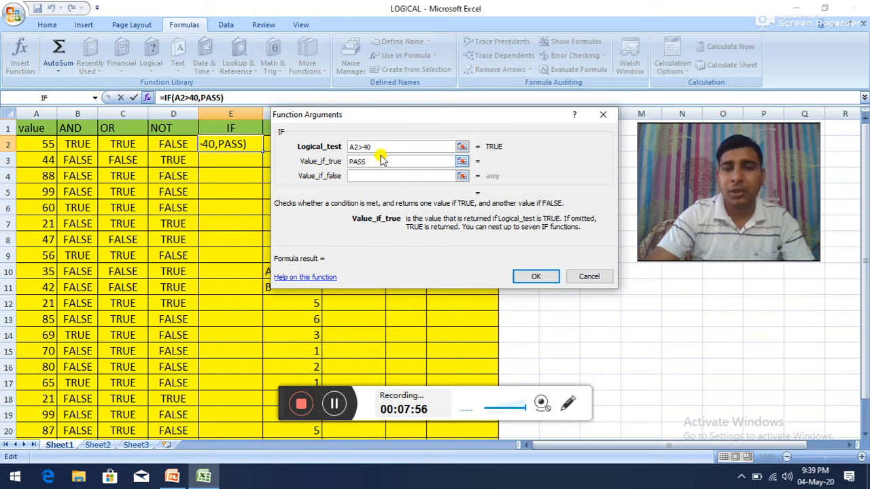
pyautogui.click(367, 176)
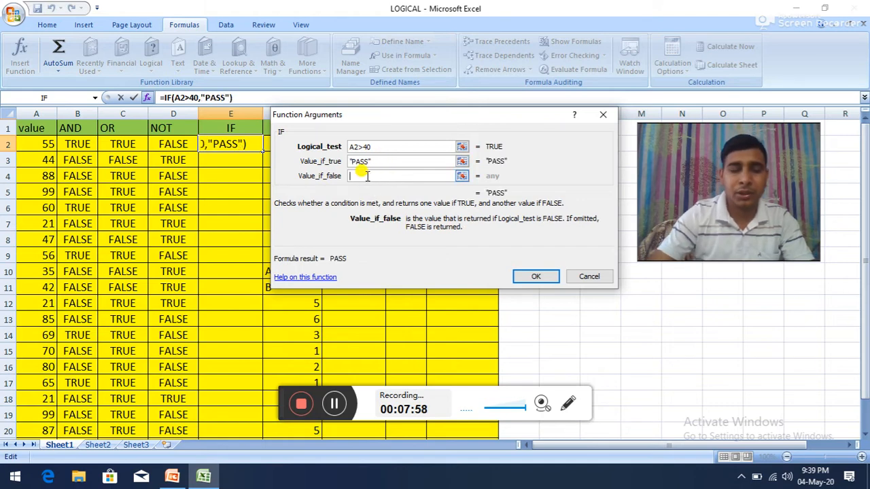
pyautogui.write('FAIL')
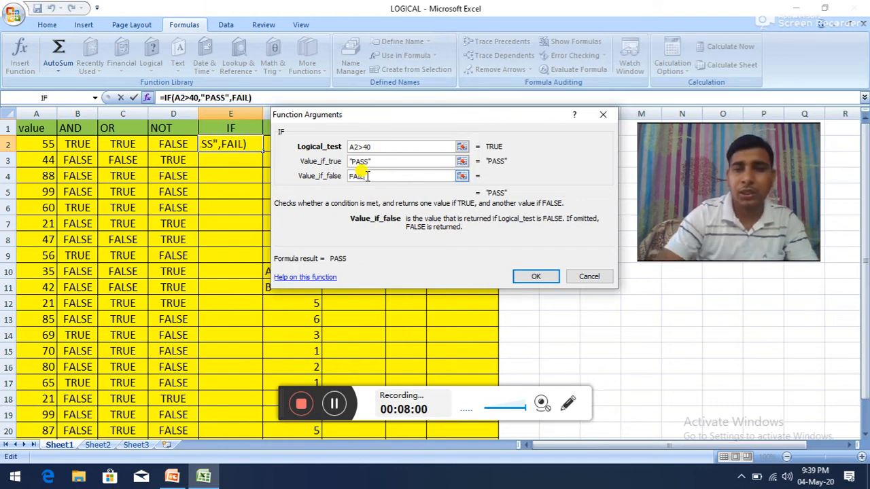
pyautogui.click(527, 276)
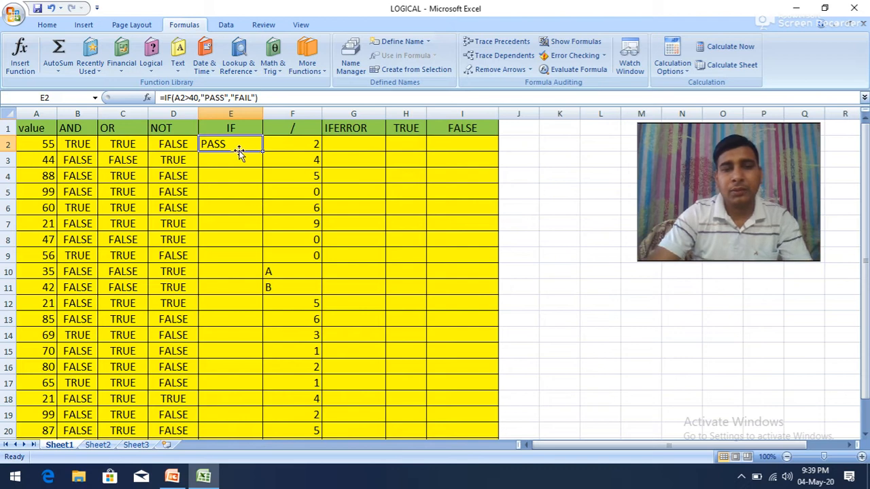
# Step: Fill the IF formula from E2 down column E to row 21 and check the copy in E12
pyautogui.moveTo(261, 151); pyautogui.dragTo(246, 376)
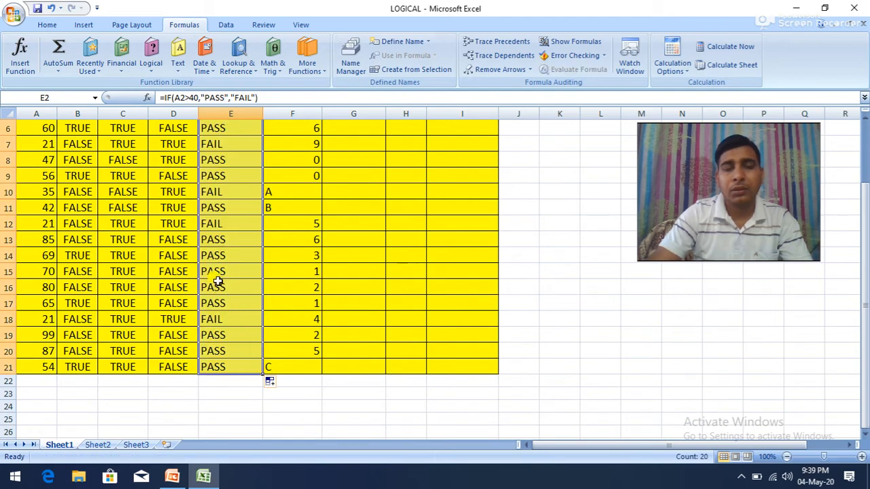
pyautogui.click(208, 225)
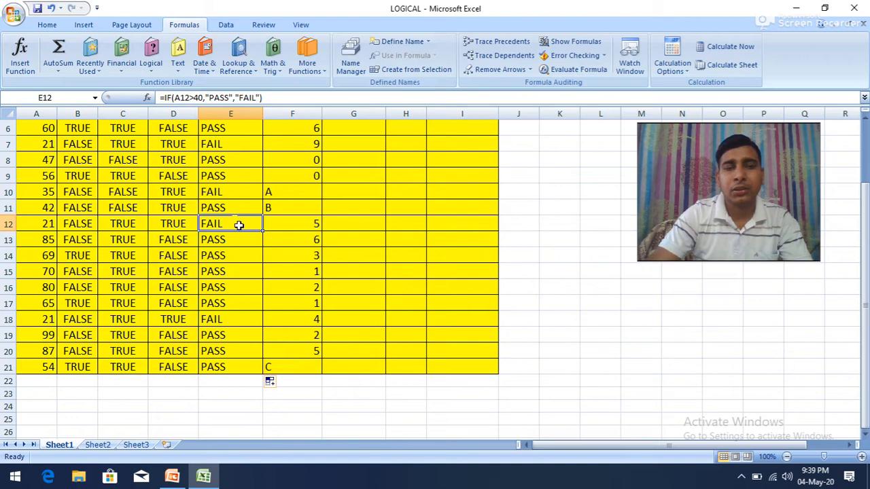
pyautogui.scroll(2, 236, 224)
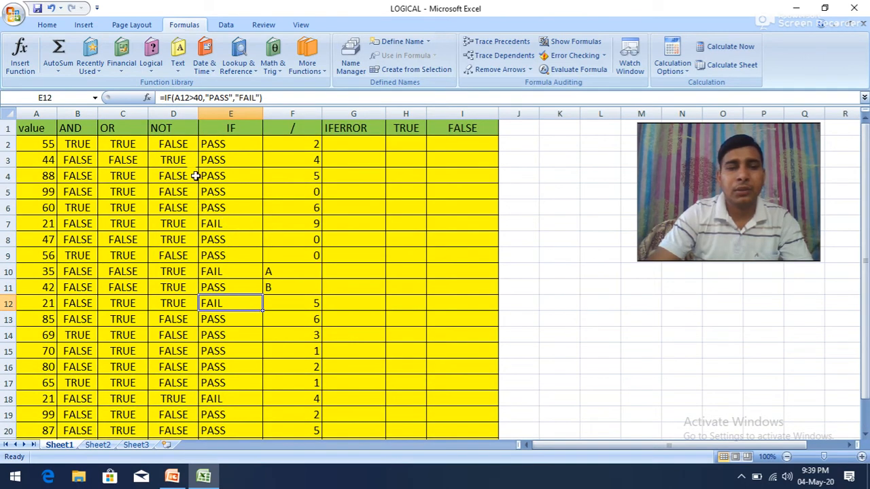
# Step: Examine the IF formulas in E2, E7, E10 and E12 against their values in column A
pyautogui.click(221, 144)
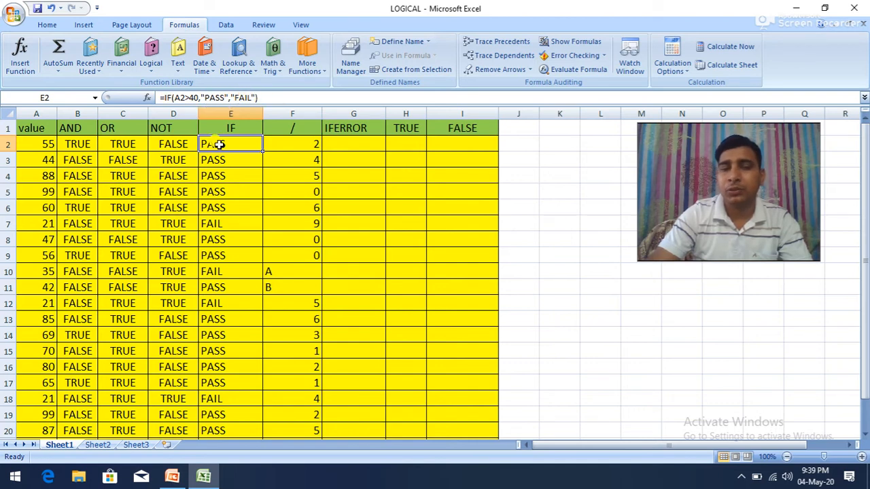
pyautogui.click(220, 224)
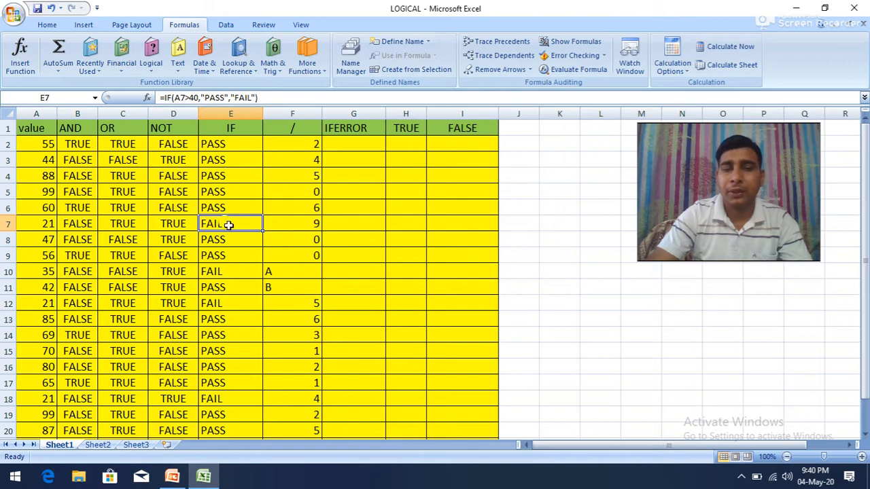
pyautogui.click(207, 272)
pyautogui.click(215, 306)
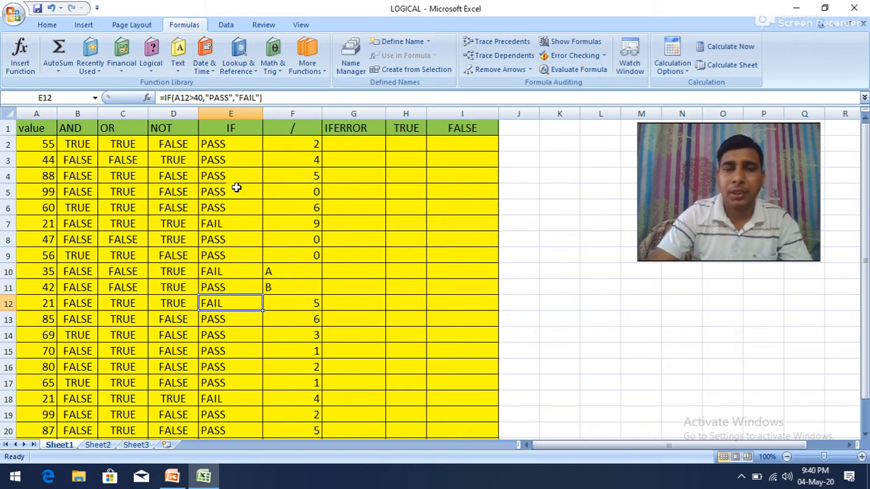
# Step: Set the divisor in F2 to 0
pyautogui.click(350, 146)
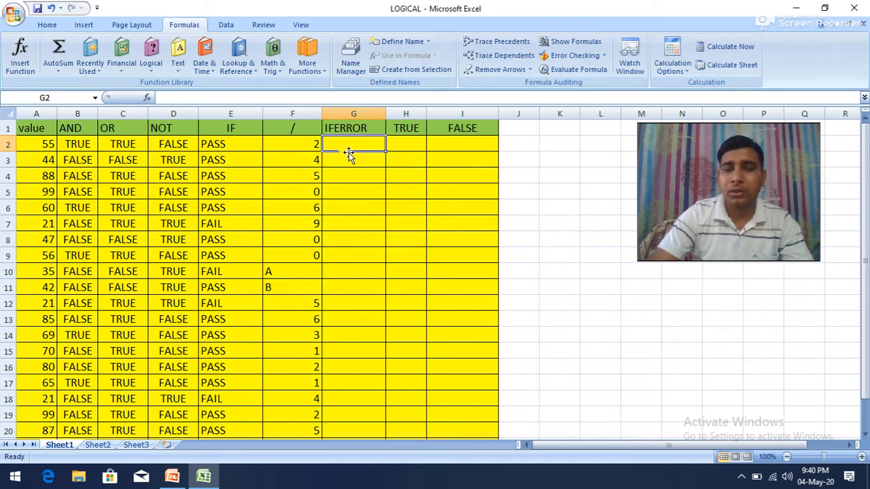
pyautogui.click(312, 147)
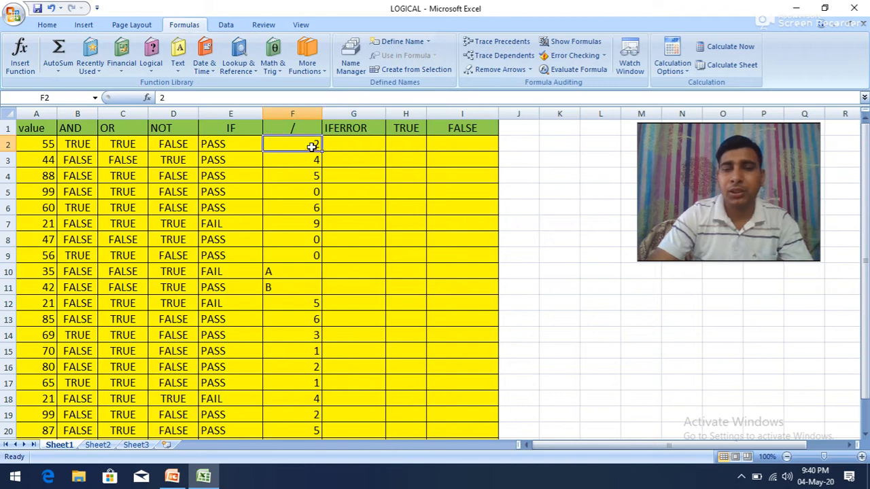
pyautogui.write('0')
# Step: Enter the division formula =A2/F2 in G2
pyautogui.click(345, 144)
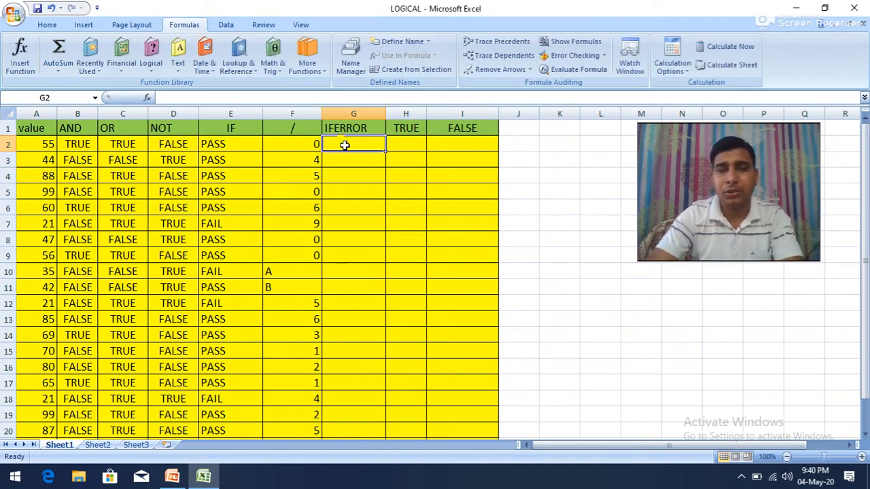
pyautogui.write('=')
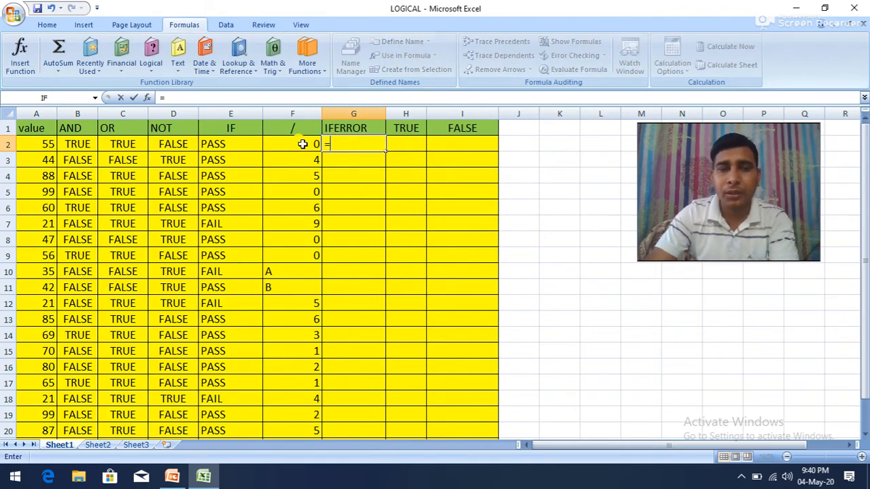
pyautogui.click(48, 144)
pyautogui.write('/')
pyautogui.click(289, 144)
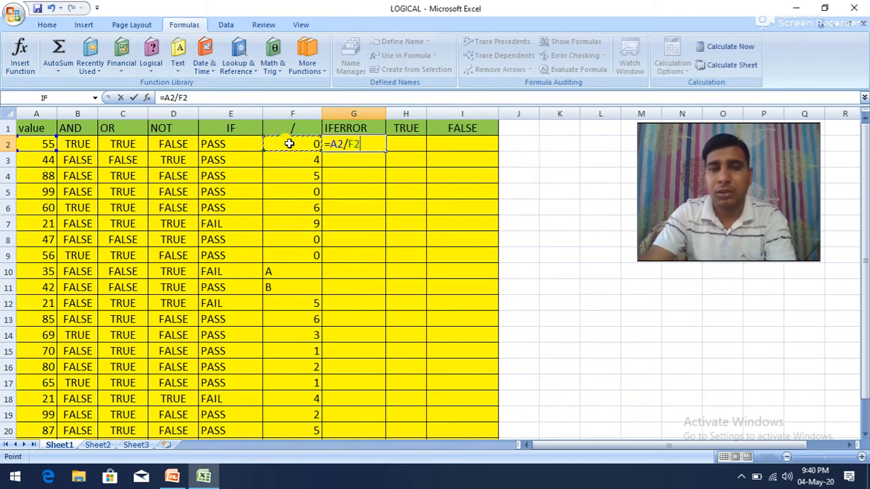
pyautogui.press('Return')
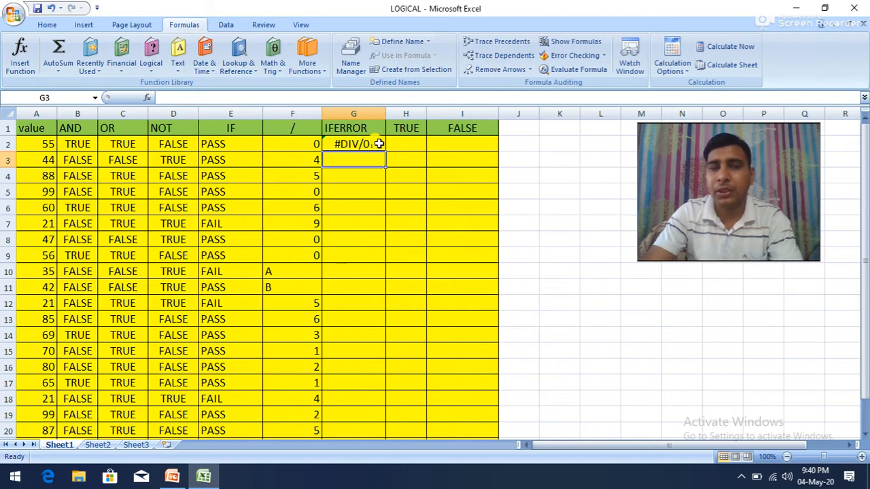
# Step: Replace the divisor in F2 with the letter A and clear the division formula from G2
pyautogui.click(300, 145)
pyautogui.write('A')
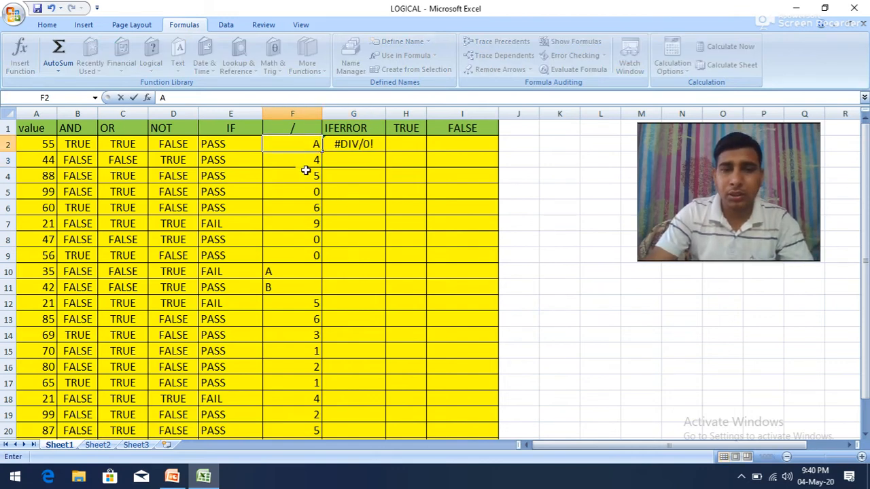
pyautogui.click(293, 195)
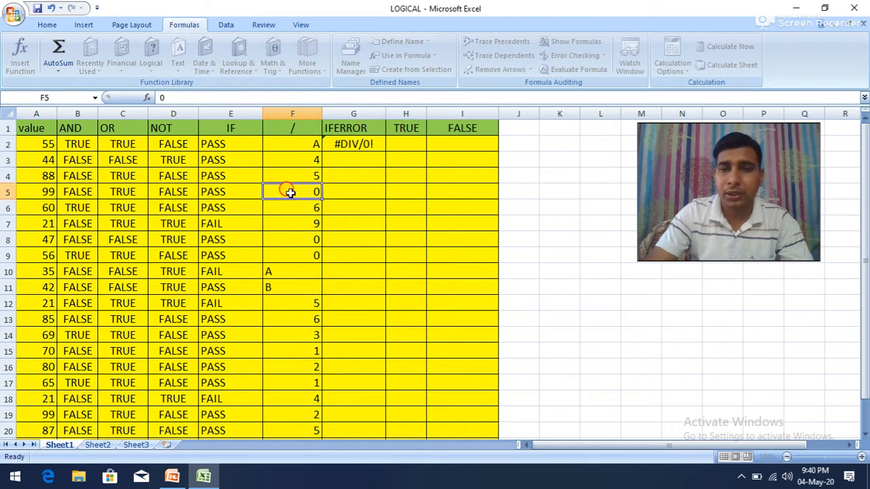
pyautogui.click(348, 146)
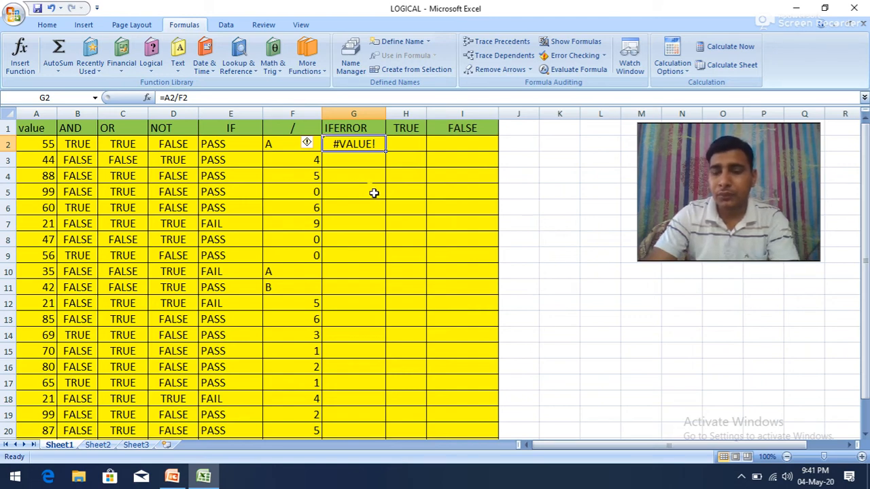
pyautogui.press('BackSpace')
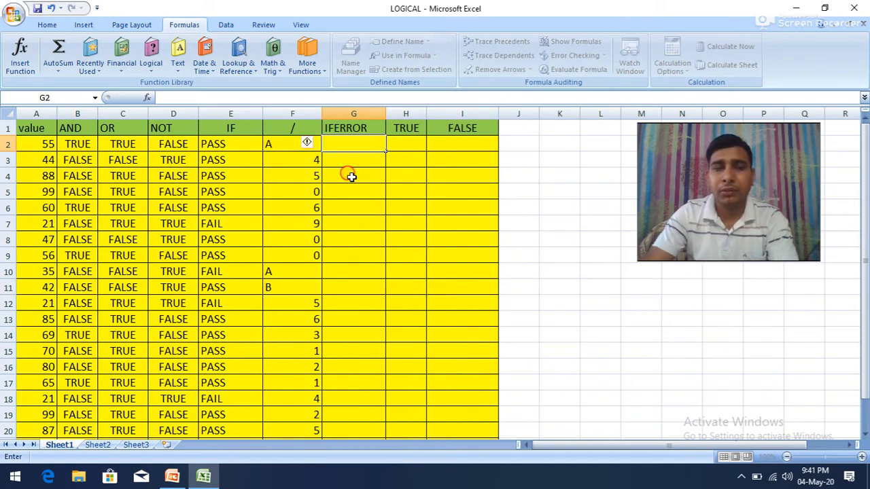
# Step: Replace the letter A in divisor cell F2 with 0
pyautogui.click(347, 173)
pyautogui.click(335, 148)
pyautogui.click(312, 147)
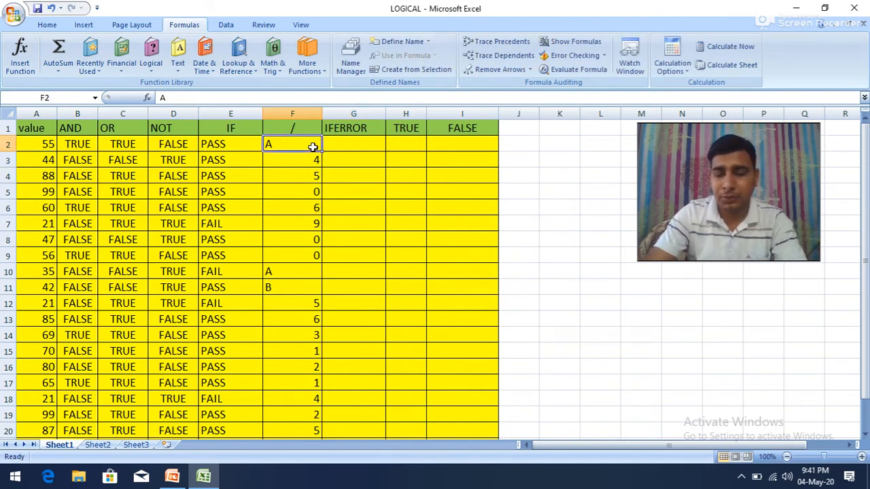
pyautogui.write('0')
# Step: Insert an IFERROR function in G2 with A2/F2 as the value and SORY as the value if error
pyautogui.click(335, 144)
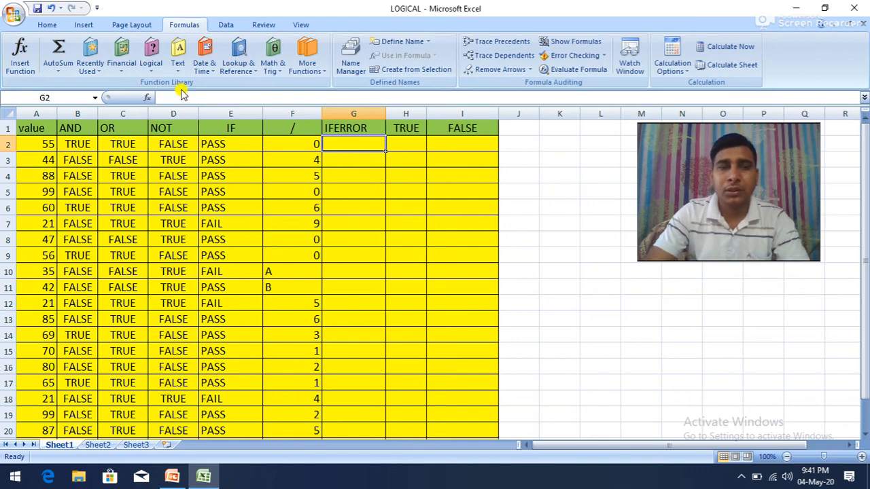
pyautogui.click(160, 75)
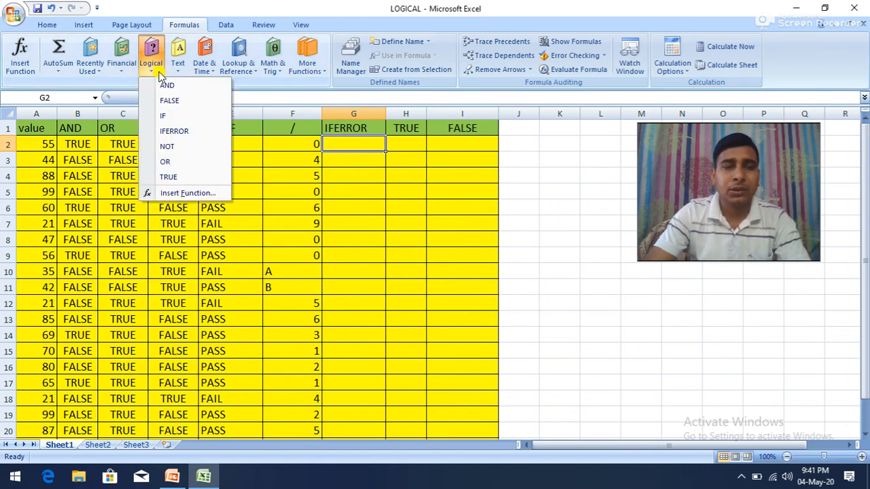
pyautogui.click(183, 131)
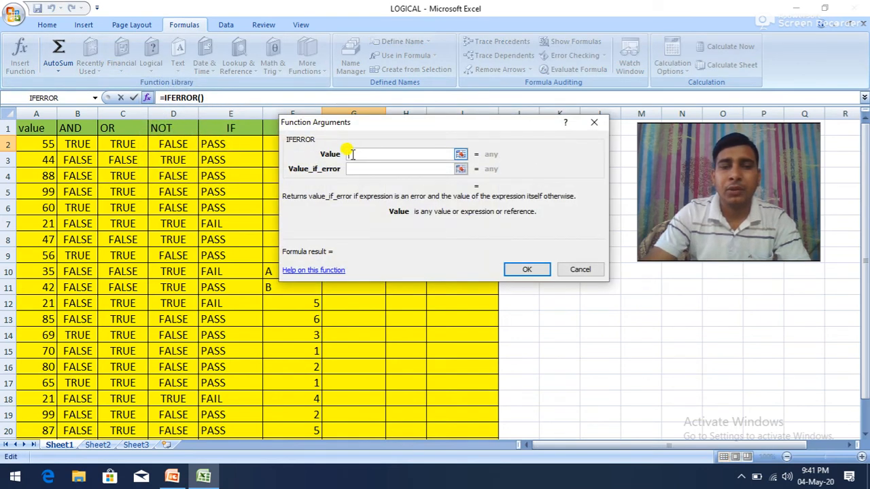
pyautogui.click(41, 144)
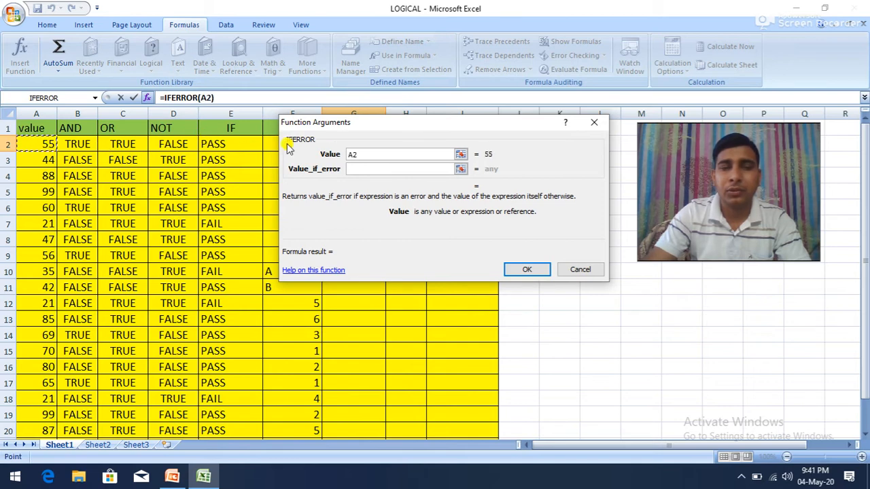
pyautogui.moveTo(349, 120); pyautogui.dragTo(443, 119)
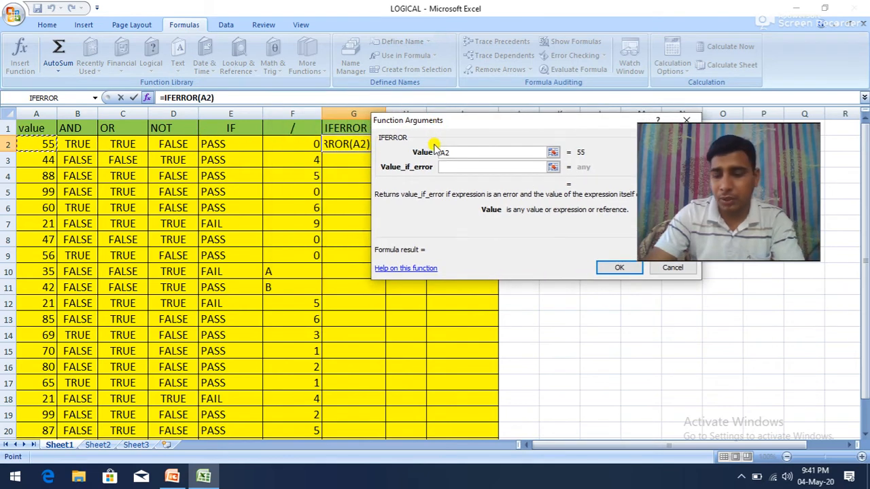
pyautogui.click(440, 153)
pyautogui.write('/F2')
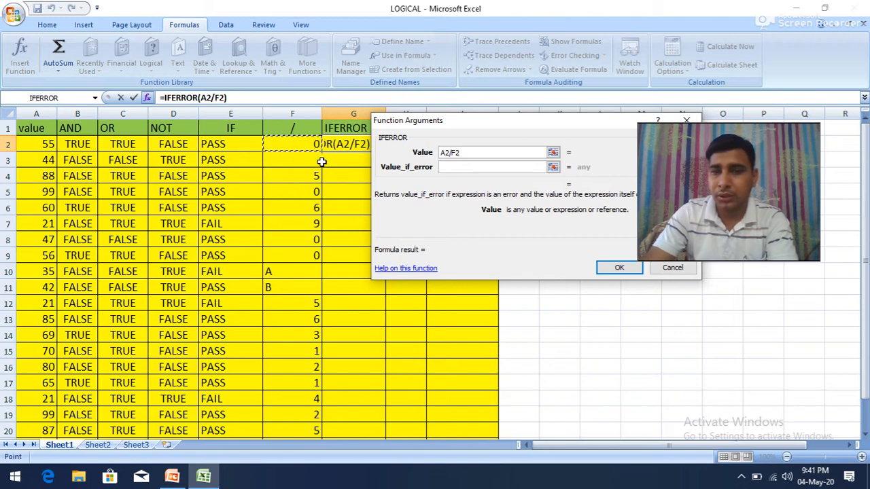
pyautogui.click(452, 167)
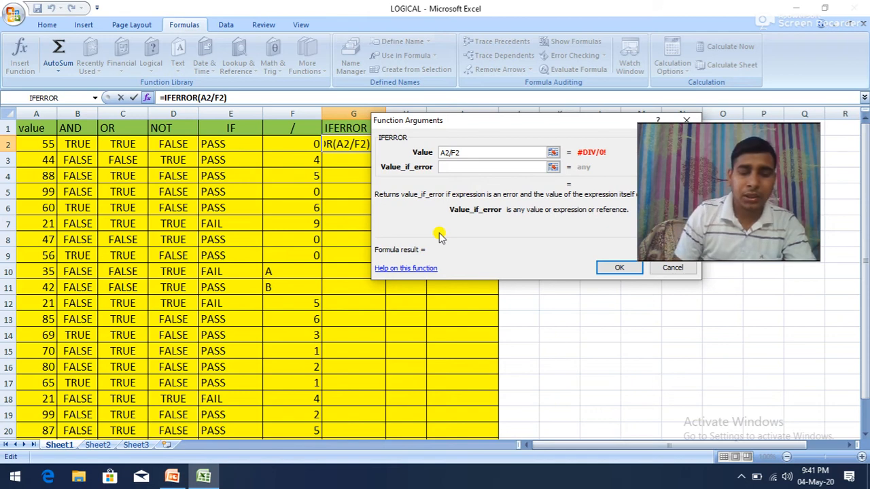
pyautogui.write('SORY')
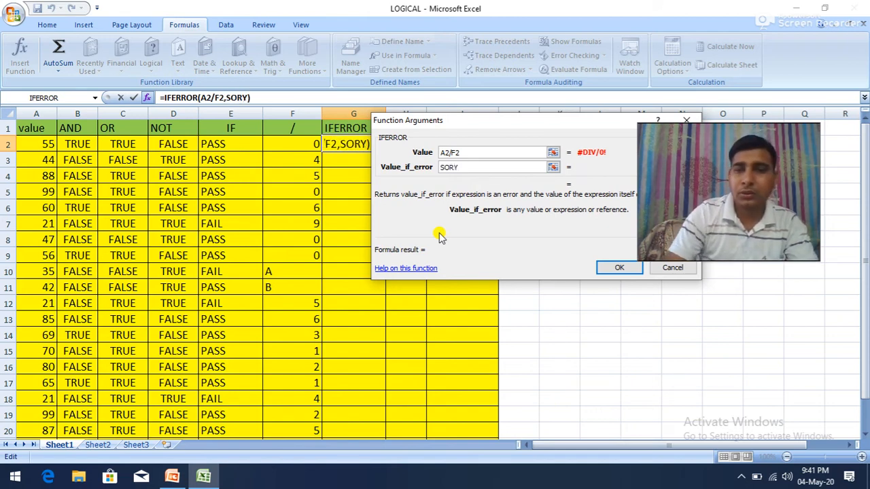
pyautogui.click(618, 269)
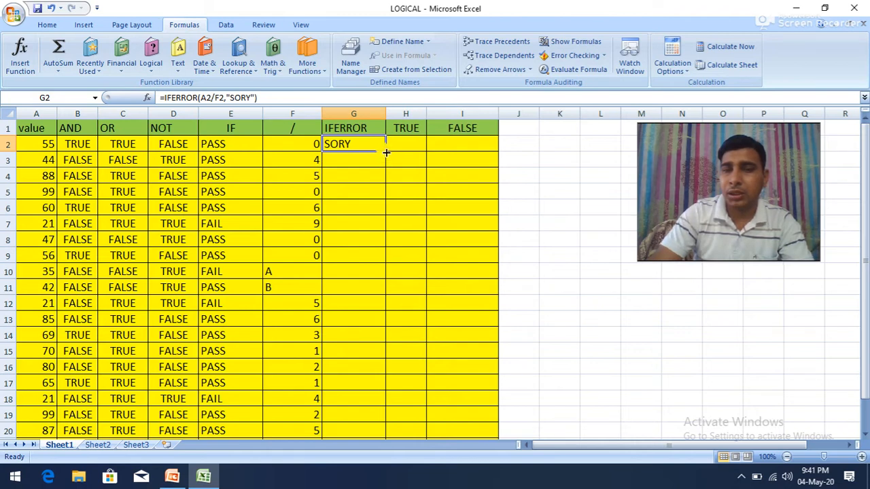
# Step: Fill the IFERROR formula from G2 down to G21 and check the results against the divisors in column F
pyautogui.moveTo(386, 152); pyautogui.dragTo(364, 413)
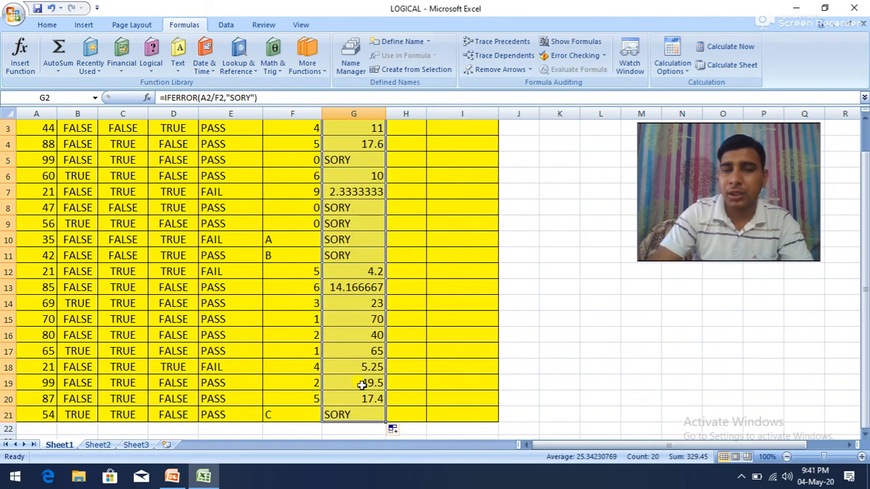
pyautogui.scroll(1, 415, 266)
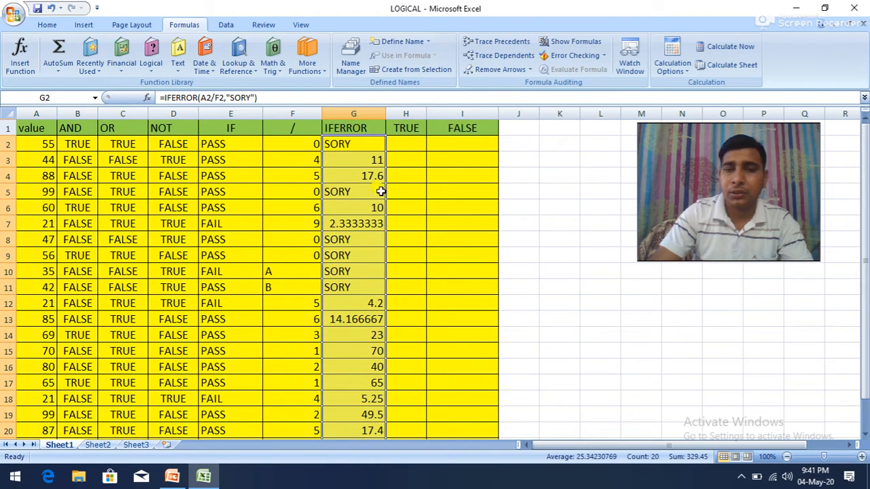
pyautogui.click(354, 159)
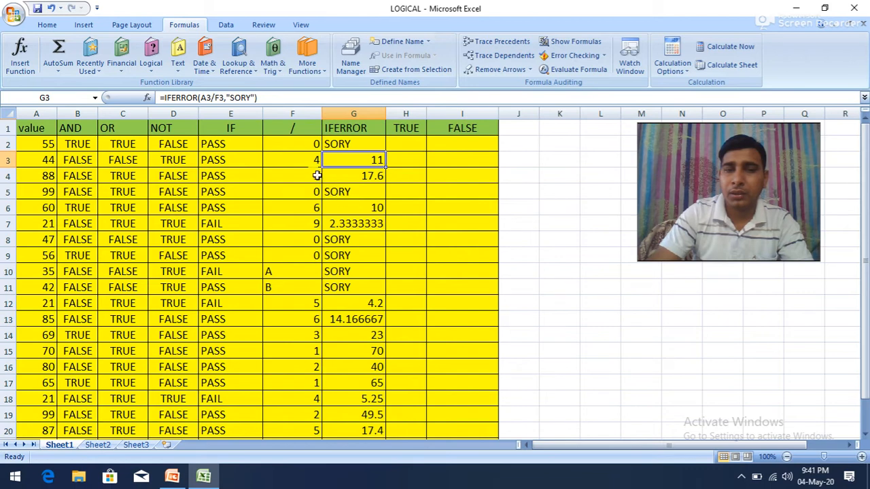
pyautogui.click(381, 174)
pyautogui.click(309, 196)
pyautogui.click(340, 191)
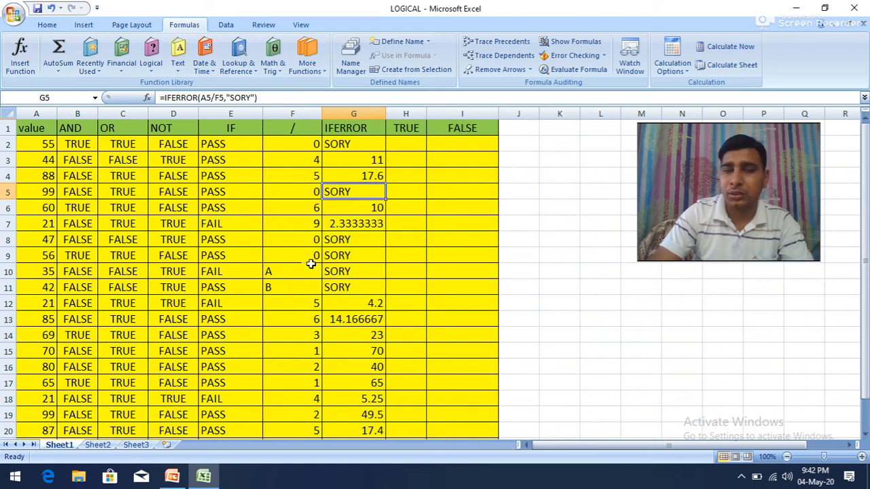
pyautogui.scroll(-4, 370, 303)
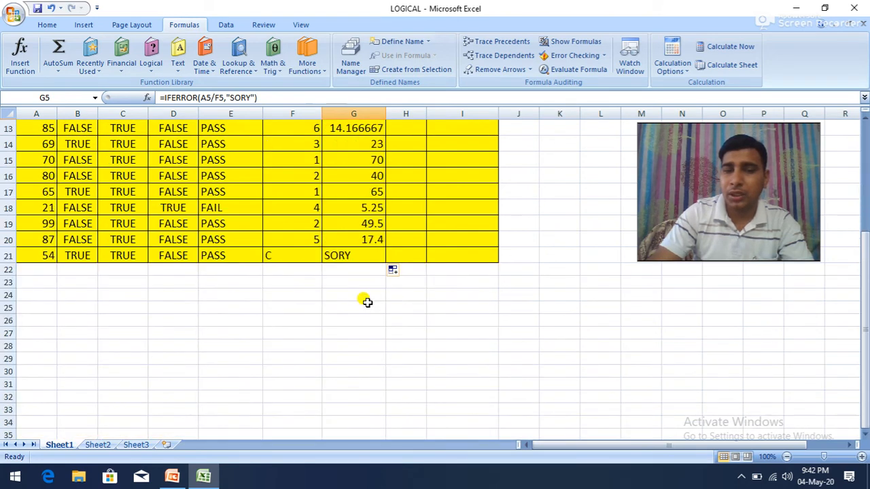
pyautogui.scroll(4, 369, 281)
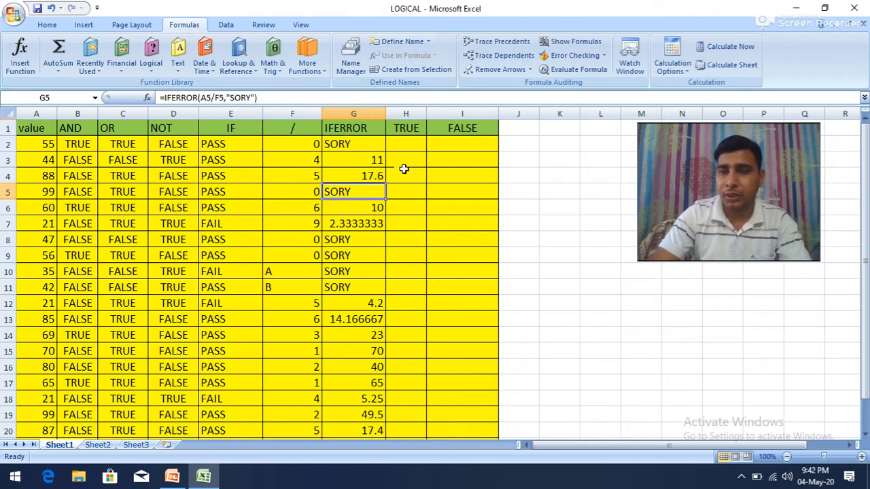
# Step: Insert the TRUE function in H2 and widen column H
pyautogui.click(406, 144)
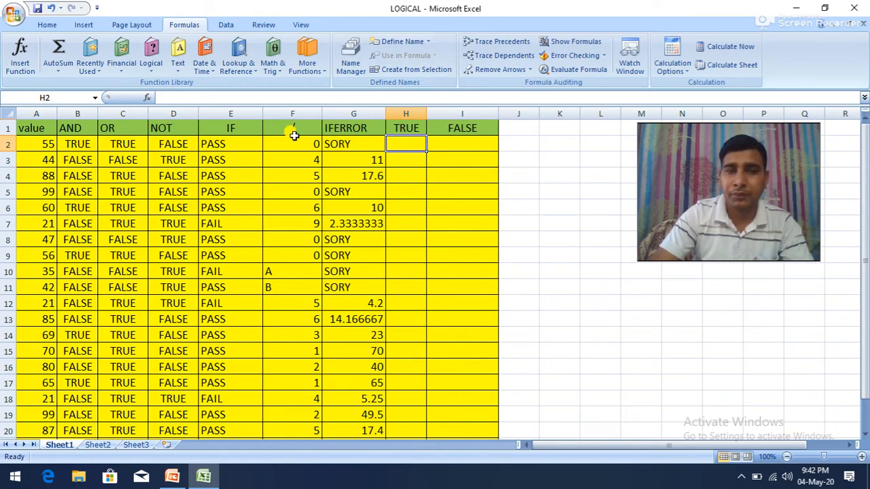
pyautogui.click(151, 62)
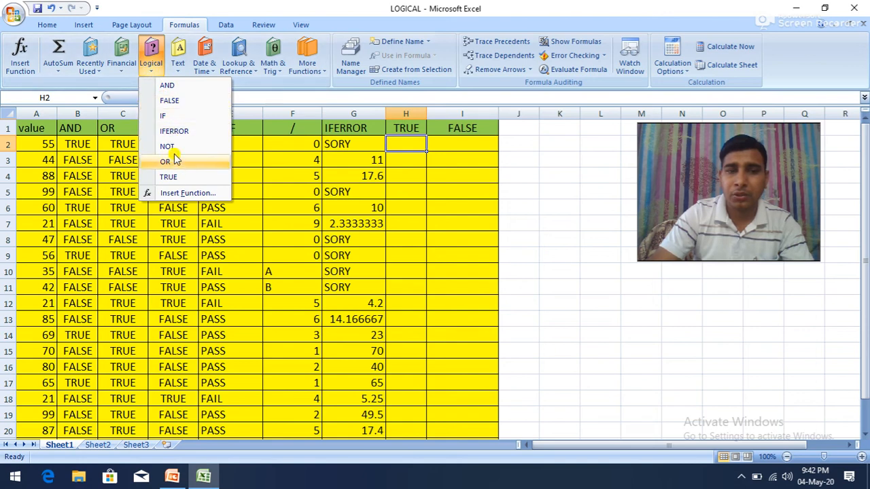
pyautogui.click(172, 177)
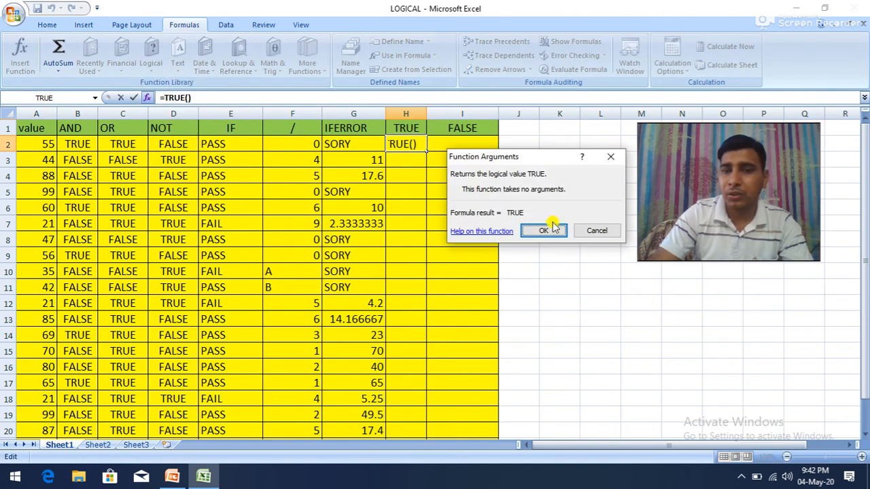
pyautogui.click(543, 231)
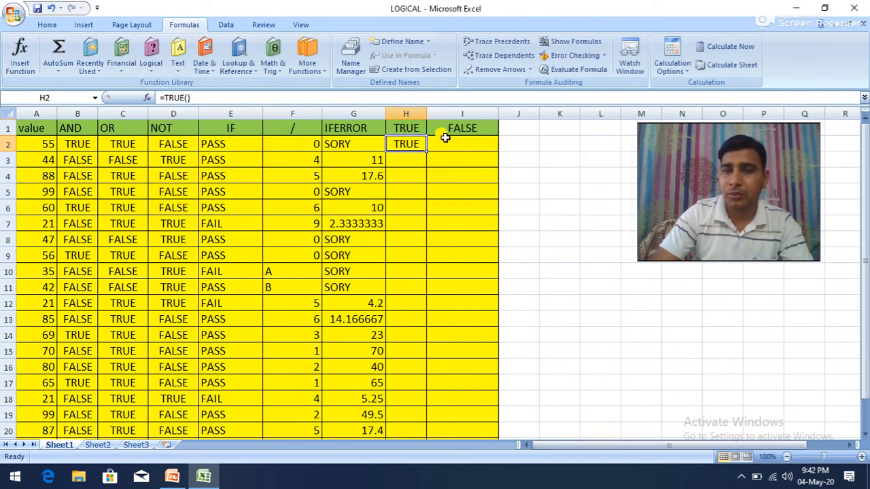
pyautogui.moveTo(426, 113); pyautogui.dragTo(450, 114)
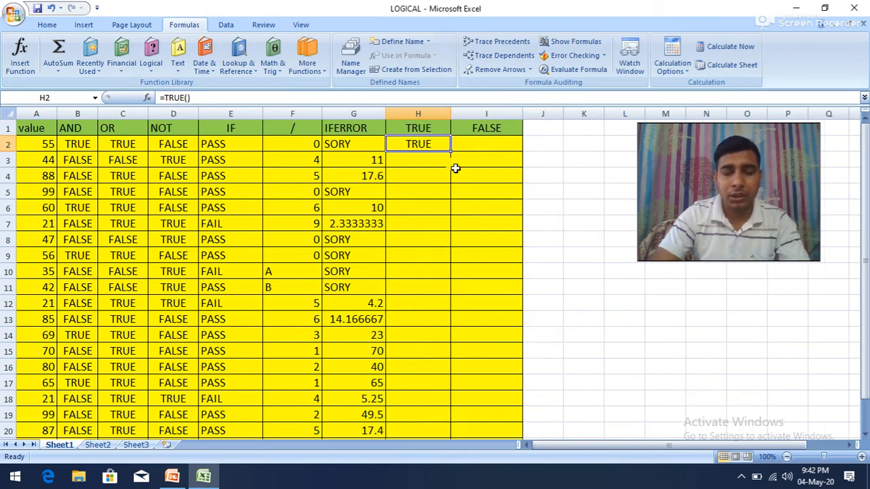
pyautogui.press('alt')
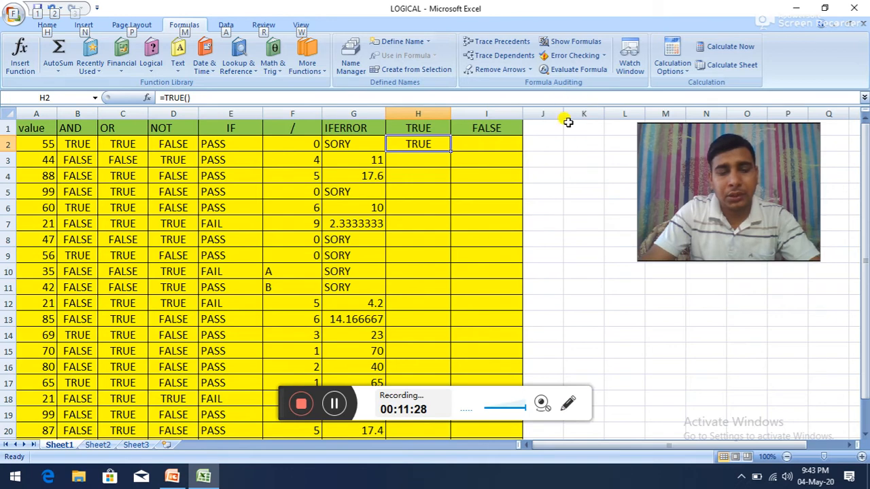
pyautogui.press('Escape')
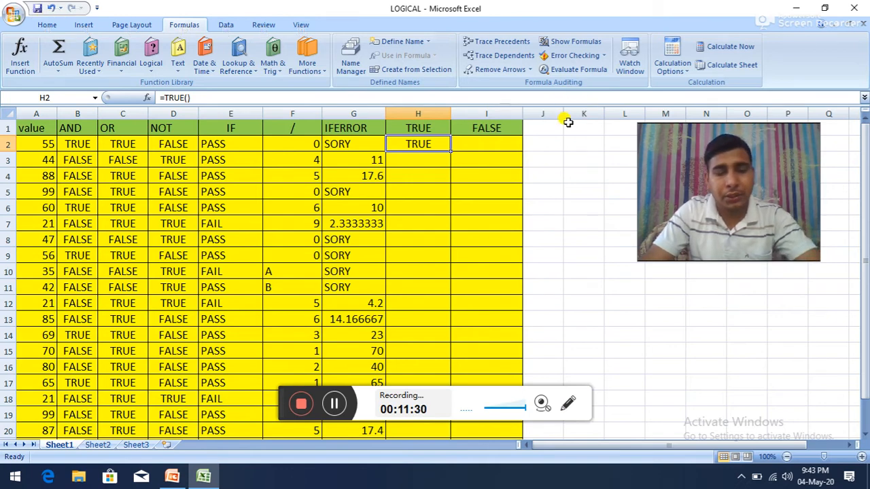
# Step: Fill the TRUE formula from H2 down to H21 and check several of the copied cells
pyautogui.moveTo(449, 151); pyautogui.dragTo(416, 410)
pyautogui.click(416, 291)
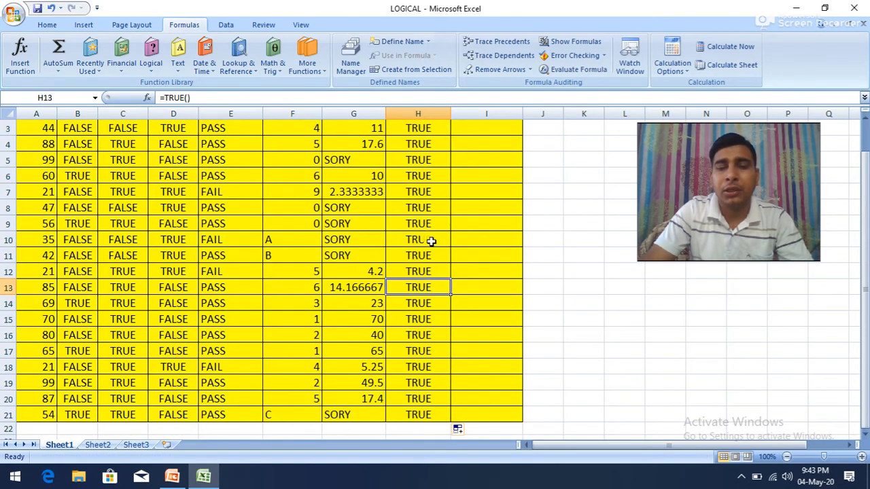
pyautogui.scroll(1, 441, 230)
pyautogui.click(421, 171)
pyautogui.click(415, 195)
pyautogui.click(404, 249)
pyautogui.click(415, 160)
pyautogui.click(413, 146)
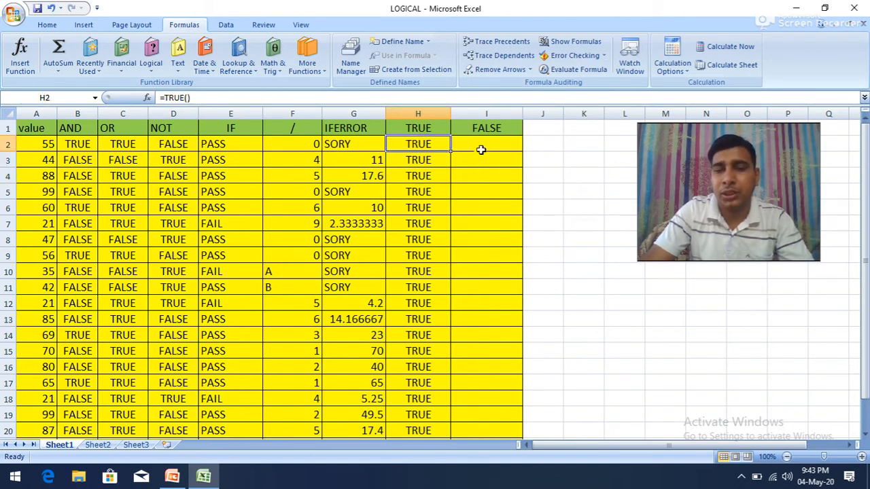
# Step: Insert the FALSE function in I2 and fill it down to I21
pyautogui.click(487, 141)
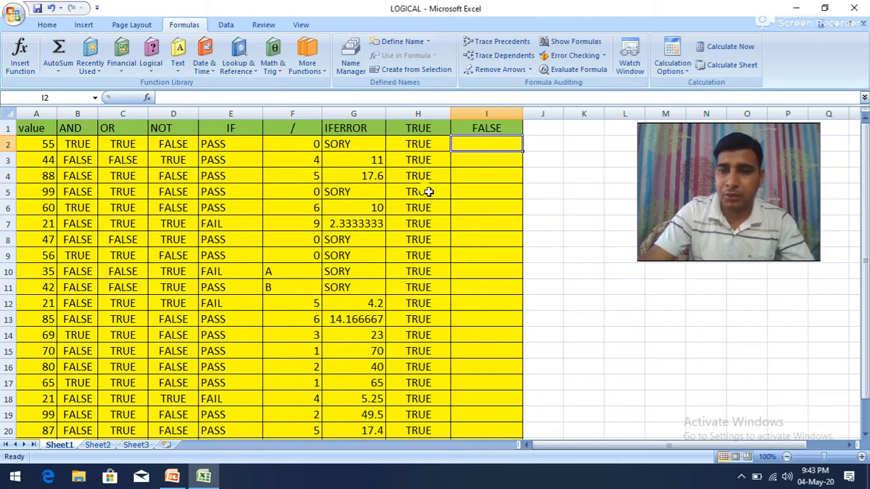
pyautogui.click(150, 62)
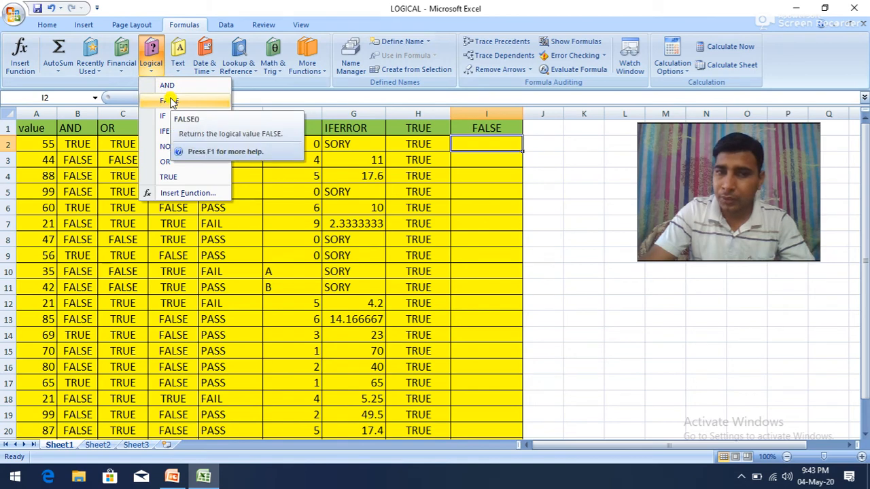
pyautogui.click(170, 100)
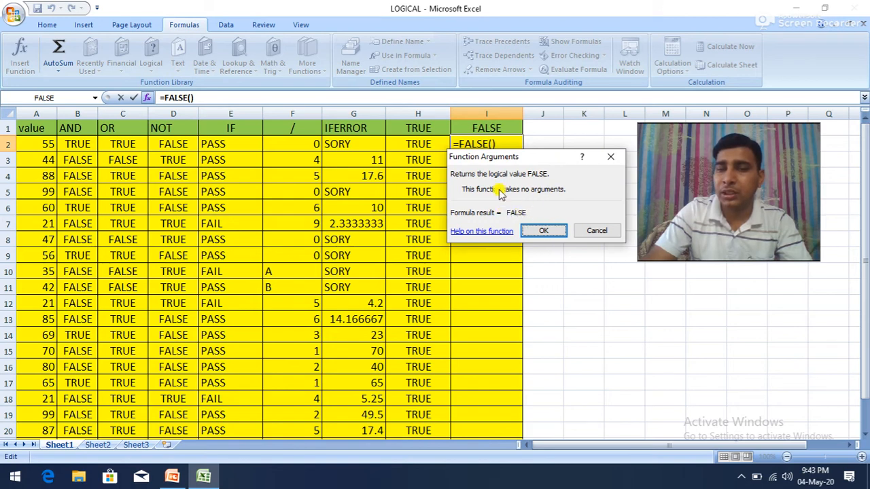
pyautogui.click(543, 231)
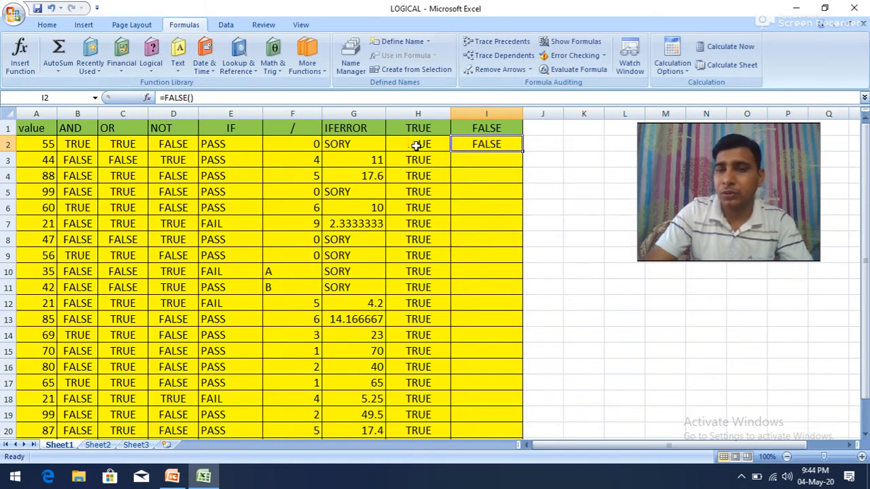
pyautogui.moveTo(522, 151); pyautogui.dragTo(473, 409)
pyautogui.click(452, 287)
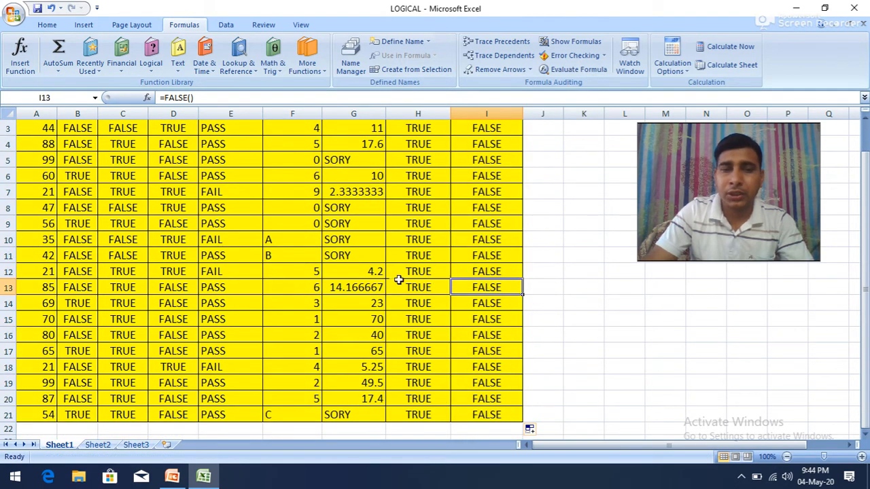
pyautogui.scroll(1, 438, 284)
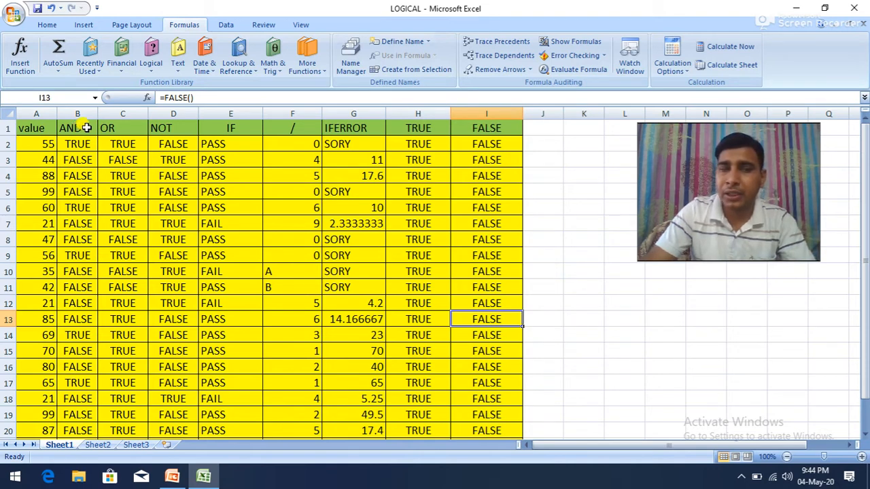
# Step: Review the OR, NOT and IF column headings and the IF formula in E2
pyautogui.click(117, 129)
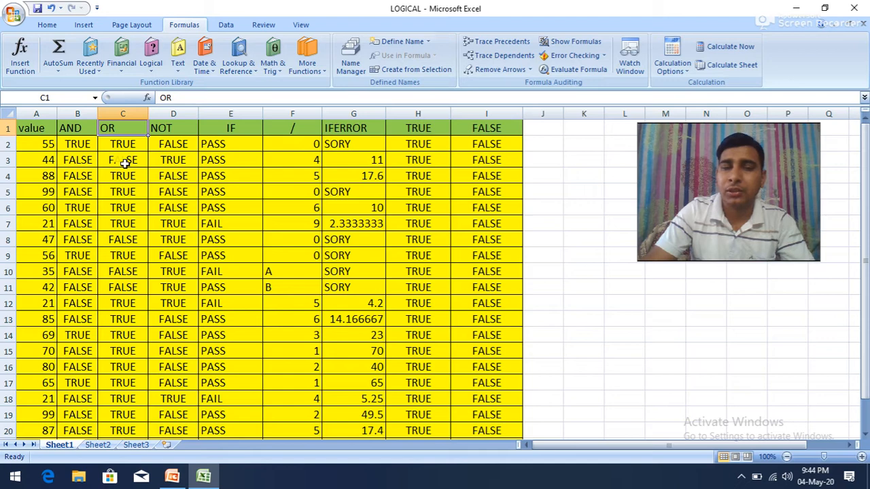
pyautogui.click(174, 127)
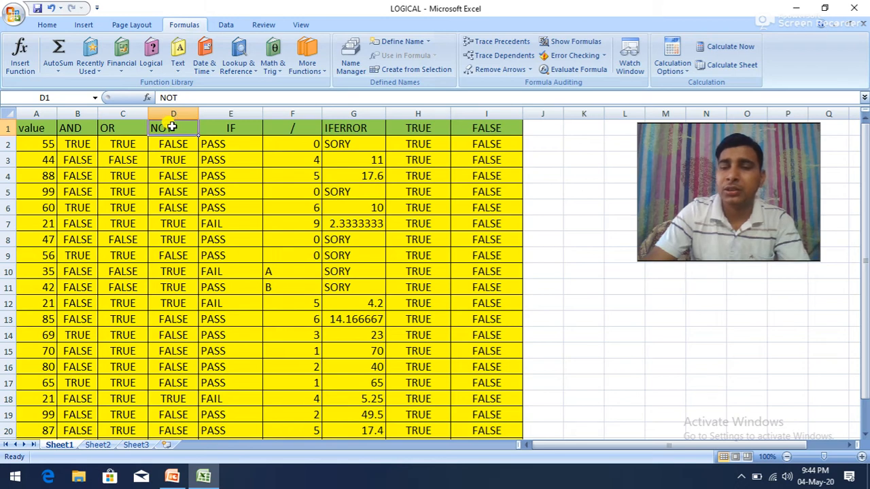
pyautogui.click(241, 129)
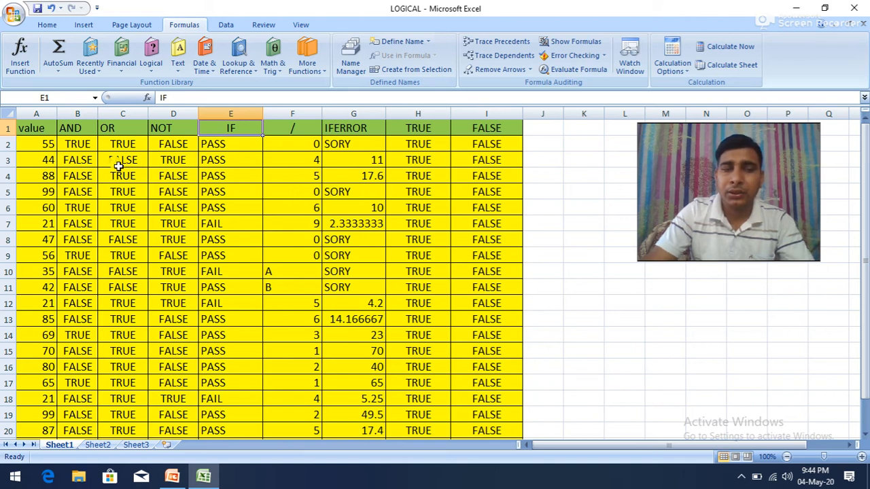
pyautogui.click(209, 143)
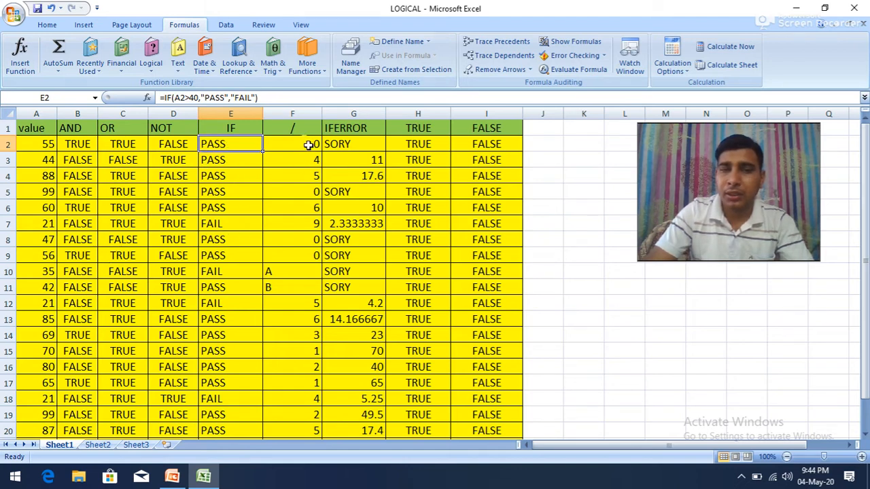
# Step: Review the divisor column down to row 21, the IFERROR formula in G2, and the TRUE and FALSE column headings
pyautogui.click(309, 144)
pyautogui.scroll(-3, 284, 309)
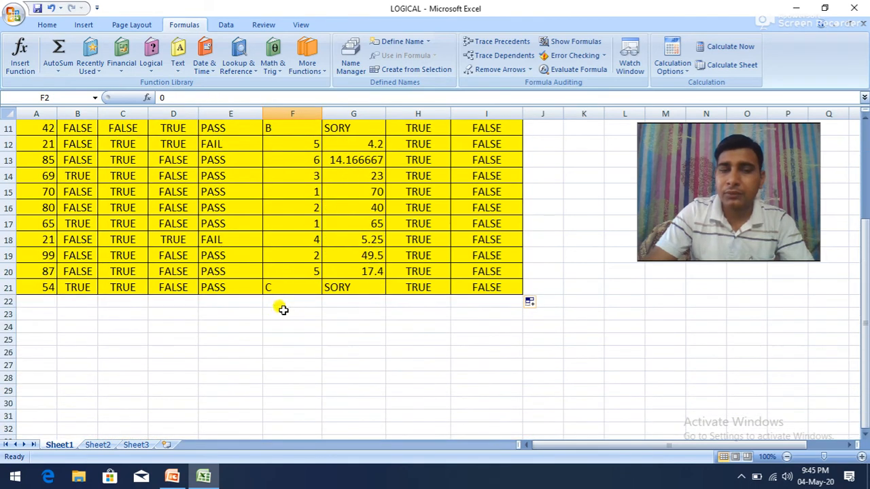
pyautogui.scroll(3, 280, 306)
pyautogui.click(350, 142)
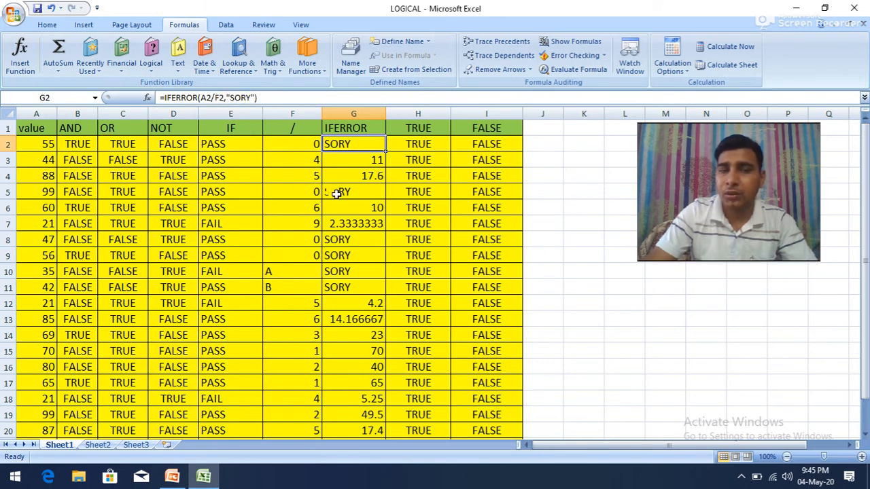
pyautogui.click(418, 127)
pyautogui.click(481, 129)
pyautogui.click(419, 127)
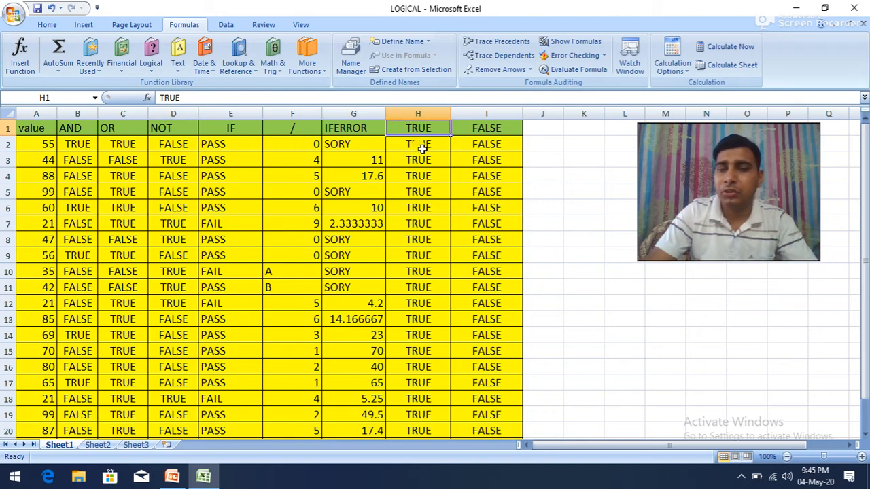
pyautogui.click(484, 131)
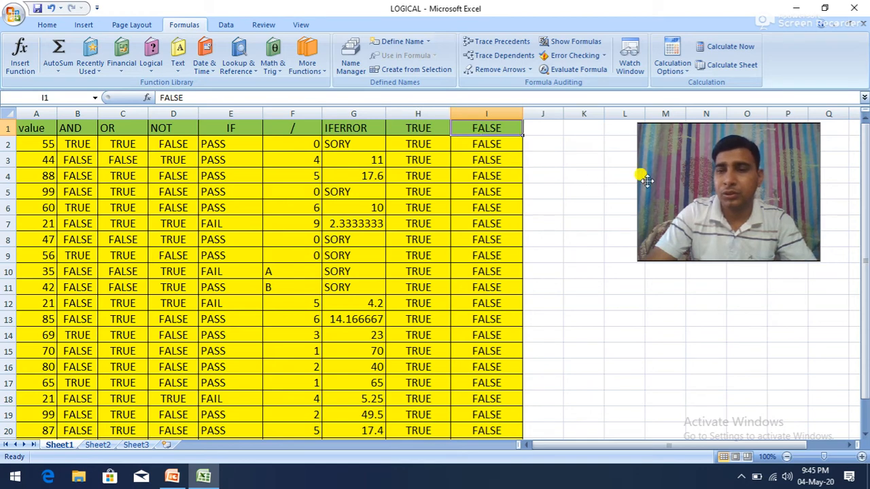
# Step: Review the AND, OR and NOT formulas in row 2 and the value in A2 that they test
pyautogui.moveTo(689, 172); pyautogui.dragTo(717, 239)
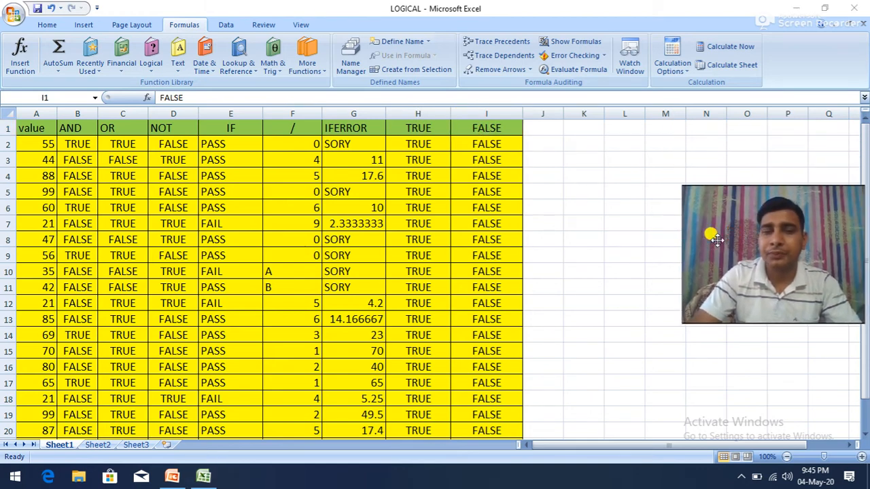
pyautogui.click(69, 144)
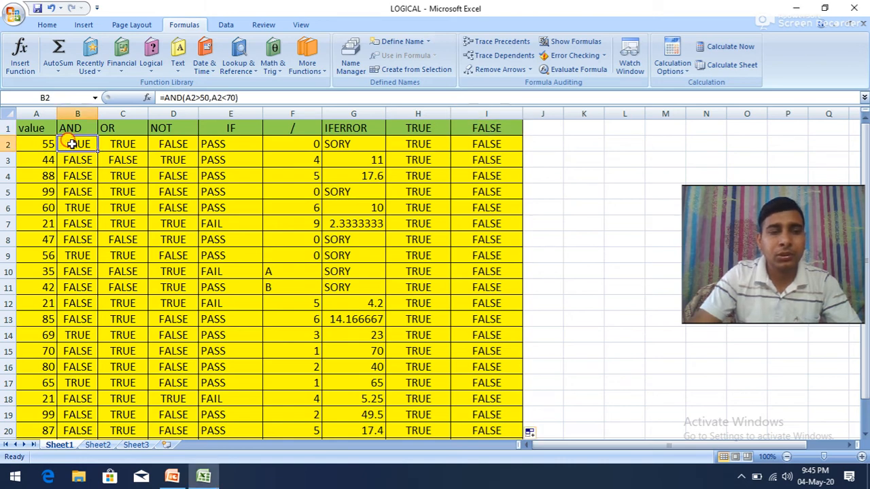
pyautogui.click(116, 144)
pyautogui.click(168, 145)
pyautogui.click(70, 144)
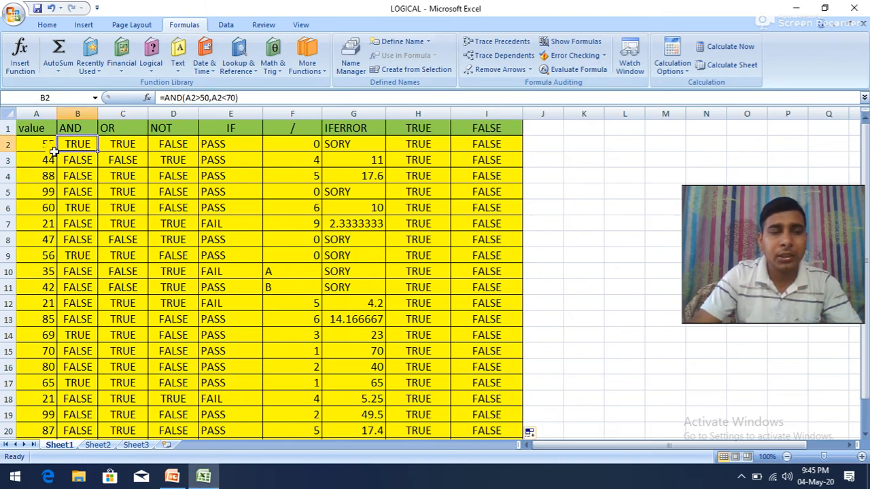
pyautogui.click(40, 144)
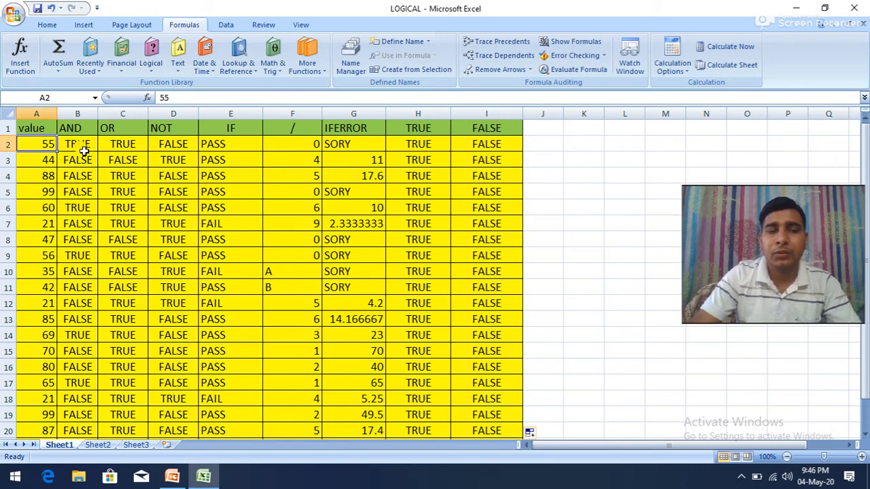
# Step: Begin a nested IF formula in J2 whose logical test is AND(A2>50,A2<70)
pyautogui.click(536, 130)
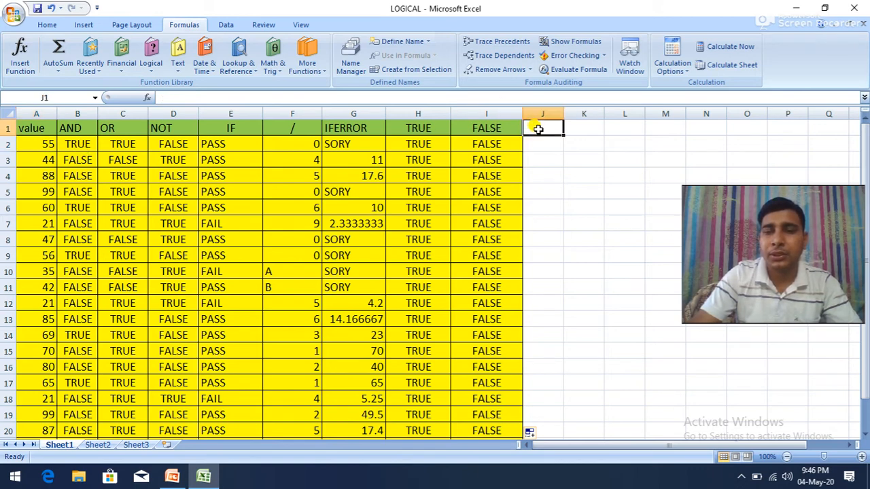
pyautogui.click(541, 139)
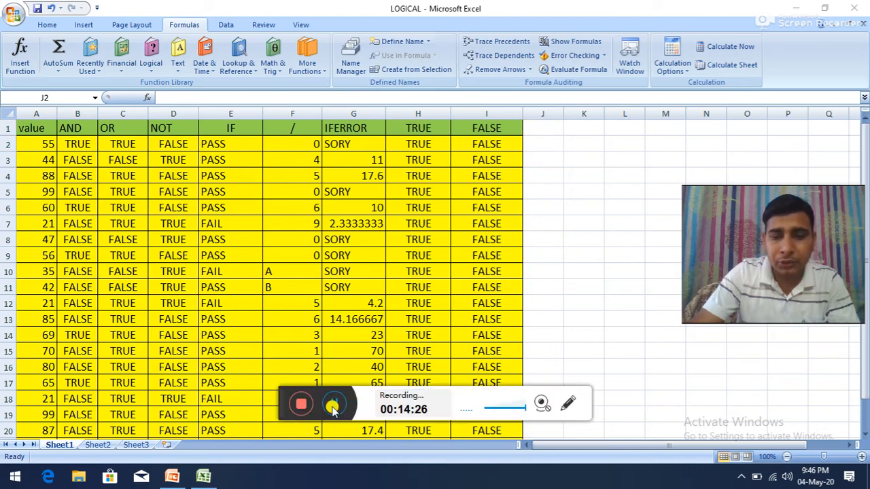
pyautogui.click(536, 142)
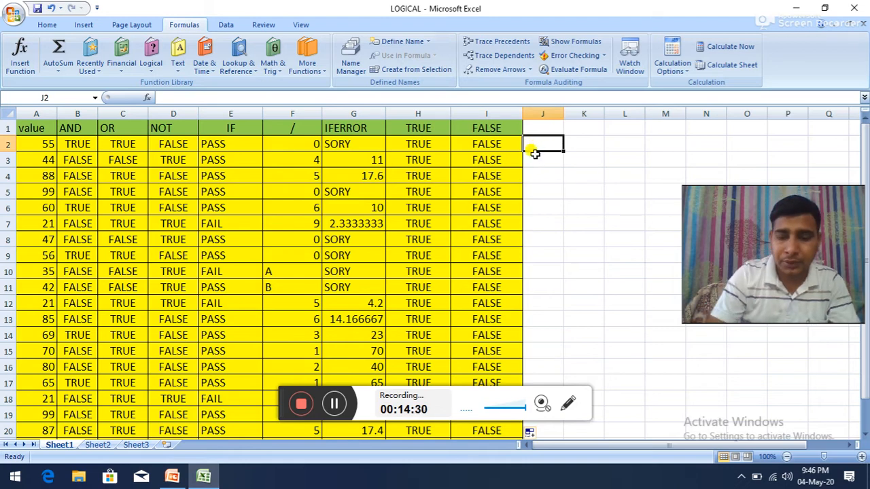
pyautogui.write('I')
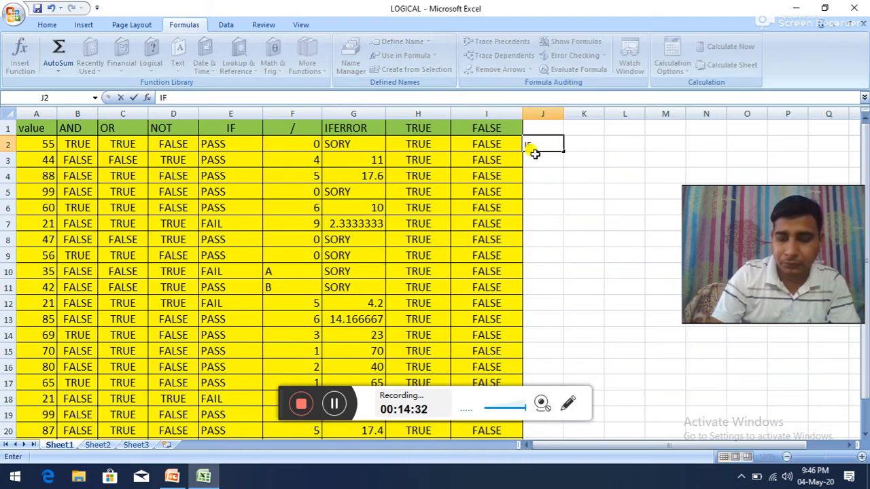
pyautogui.press('BackSpace')
pyautogui.write('=IF')
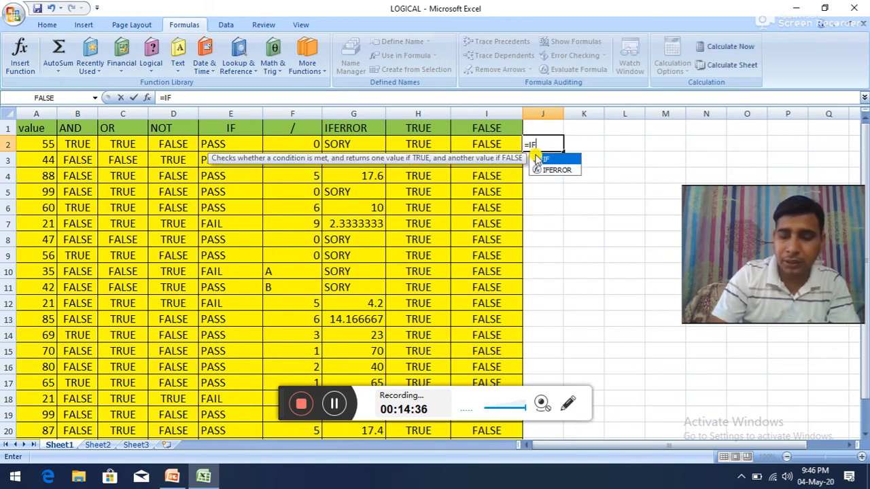
pyautogui.write('(')
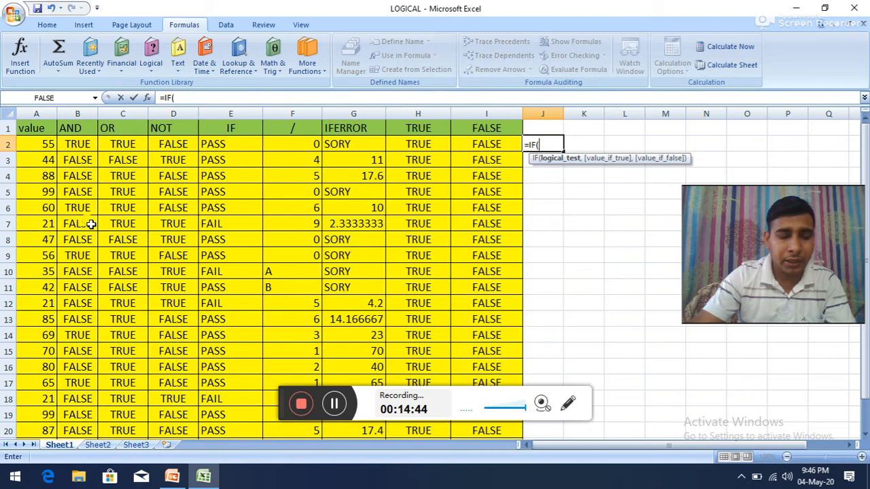
pyautogui.write('AND(')
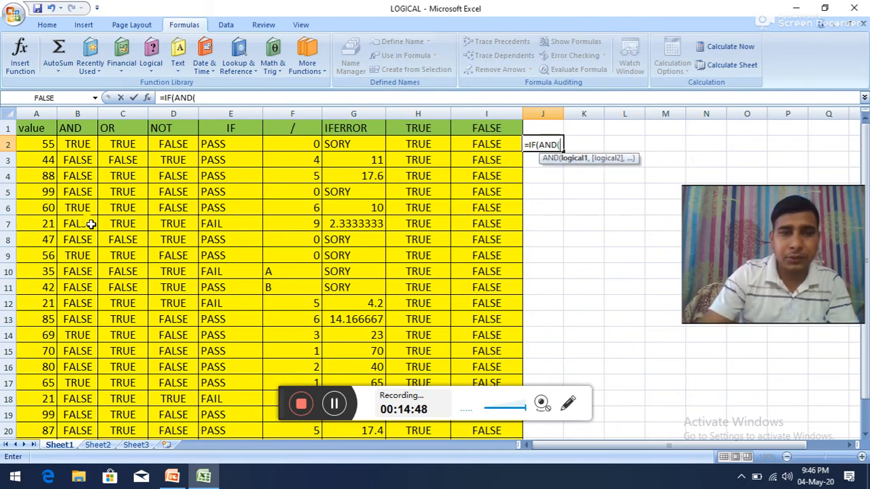
pyautogui.click(41, 144)
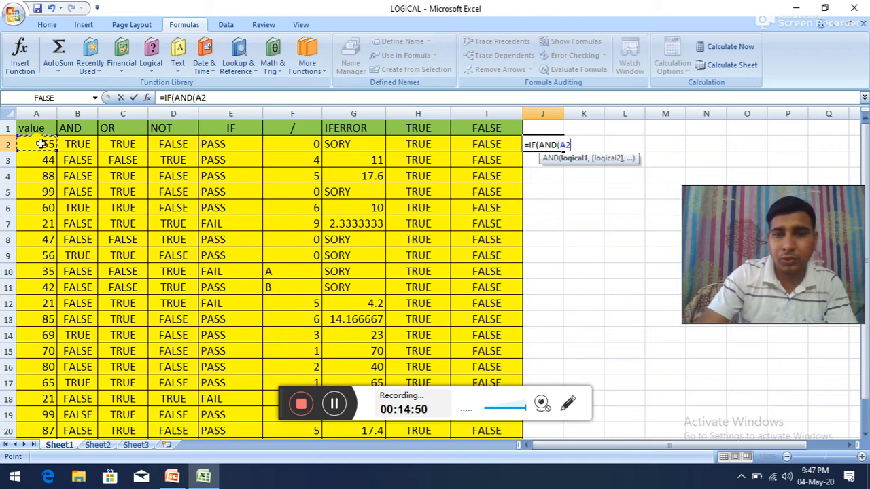
pyautogui.write('>50')
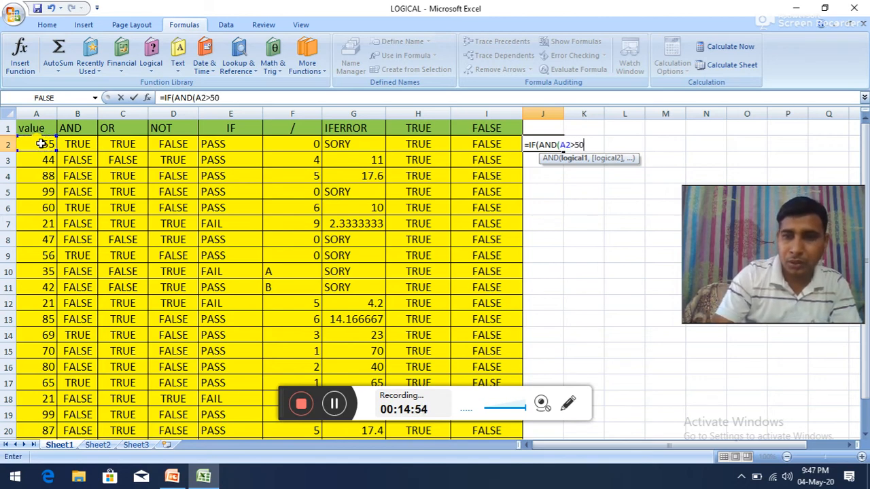
pyautogui.write(',A')
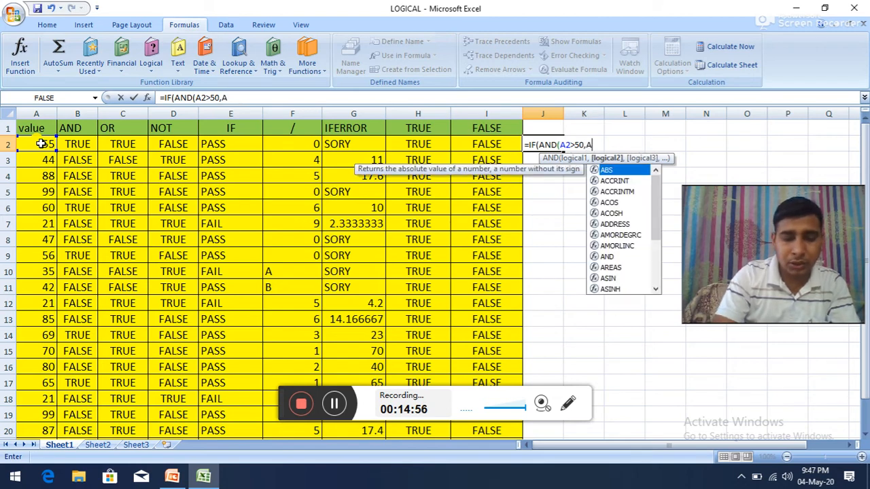
pyautogui.write('2<70')
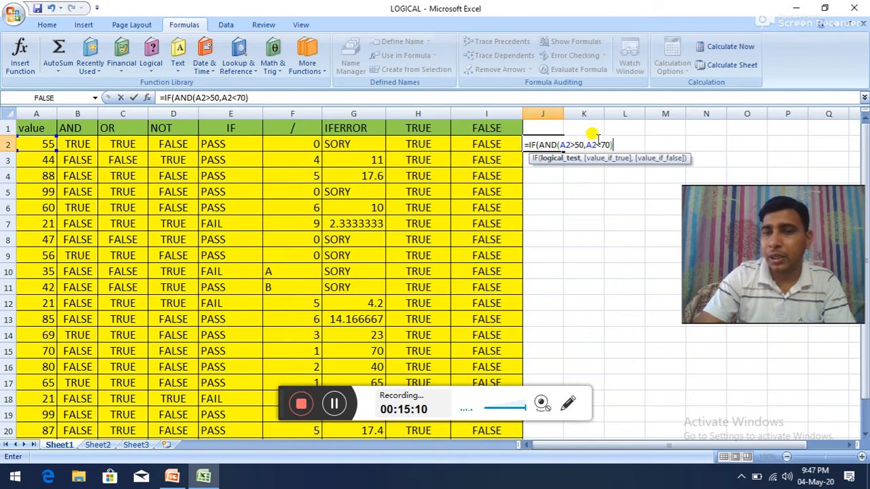
# Step: Complete the J2 formula with "GOOD" as the true result and "BAD" as the false result, and enter it
pyautogui.write(',')
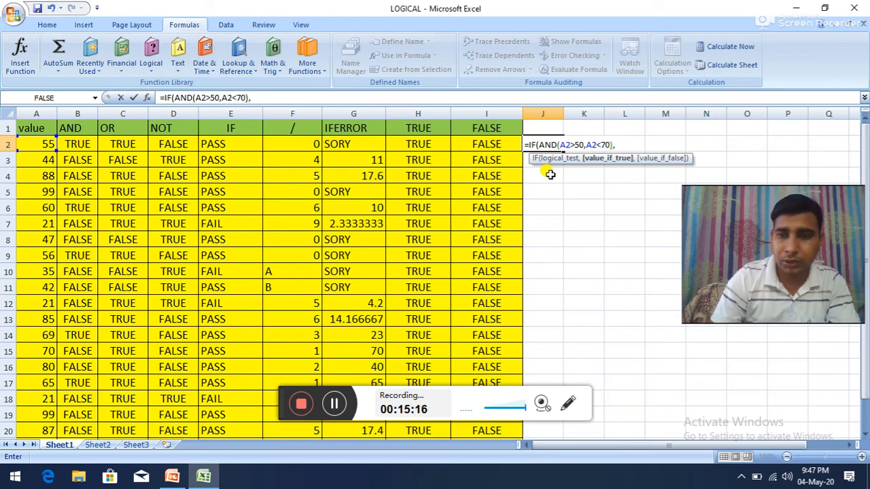
pyautogui.write('"GP')
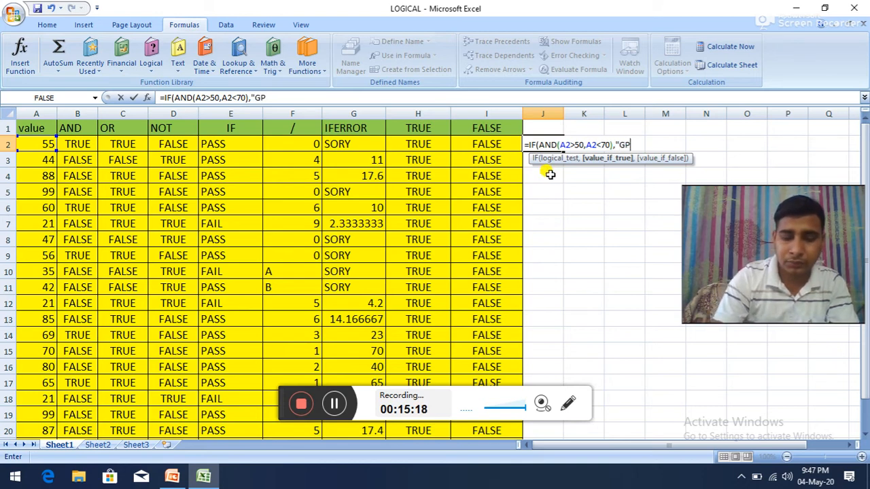
pyautogui.press('BackSpace')
pyautogui.write('OO')
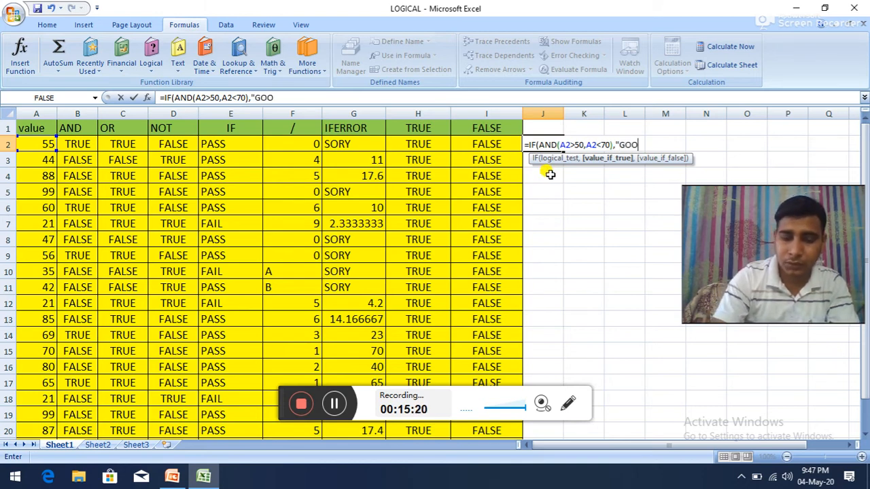
pyautogui.write('D')
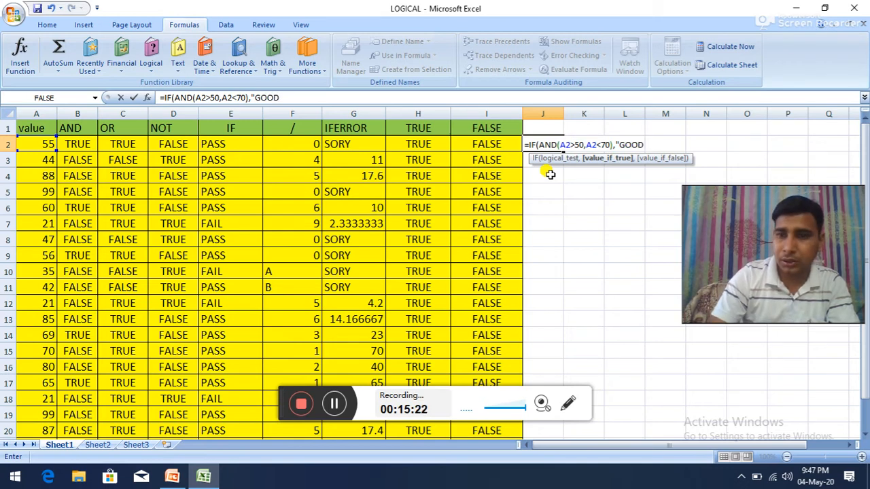
pyautogui.write('"')
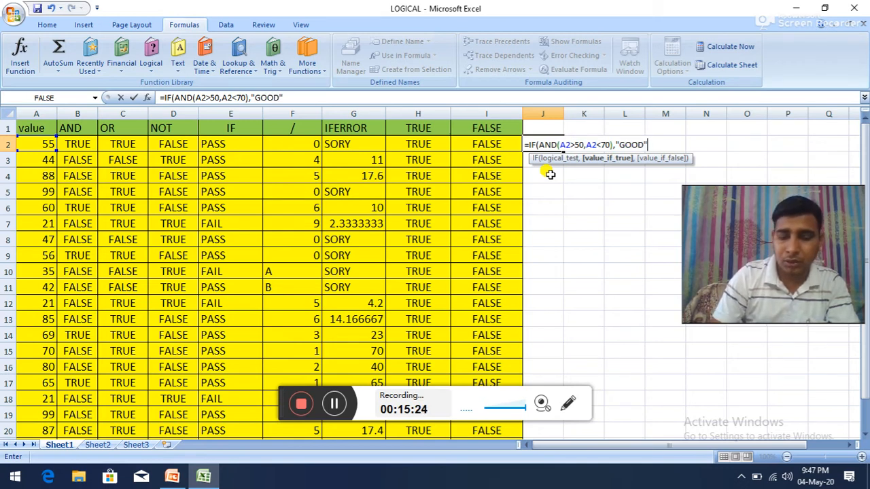
pyautogui.write(',"BAD')
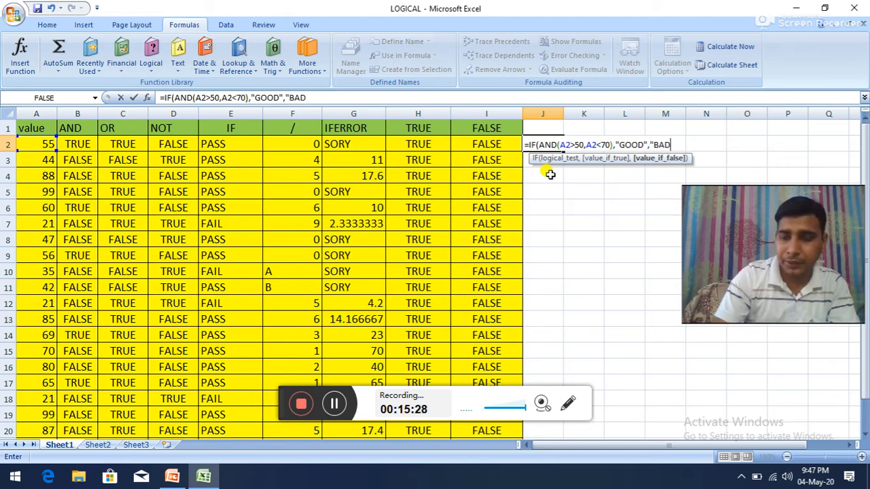
pyautogui.write('"')
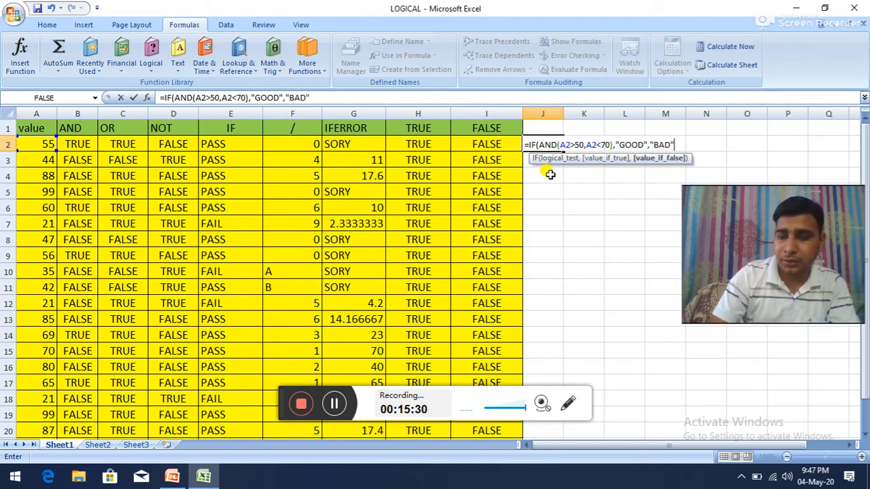
pyautogui.write(')')
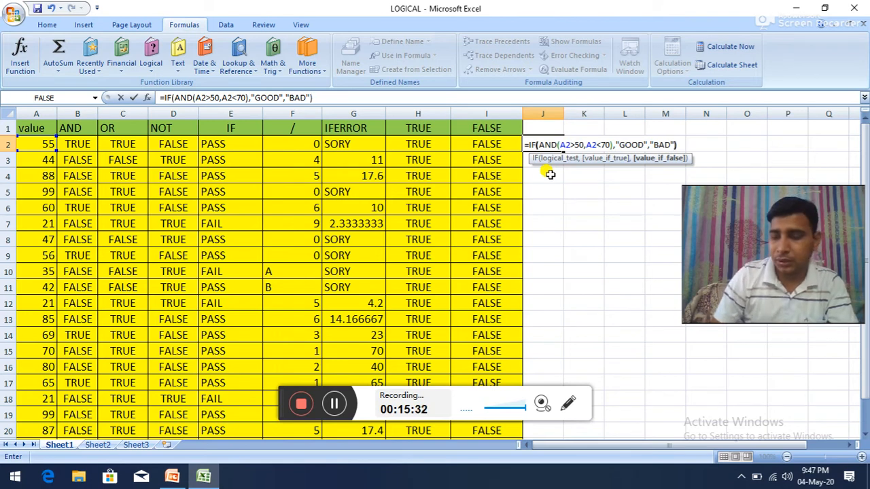
pyautogui.press('Return')
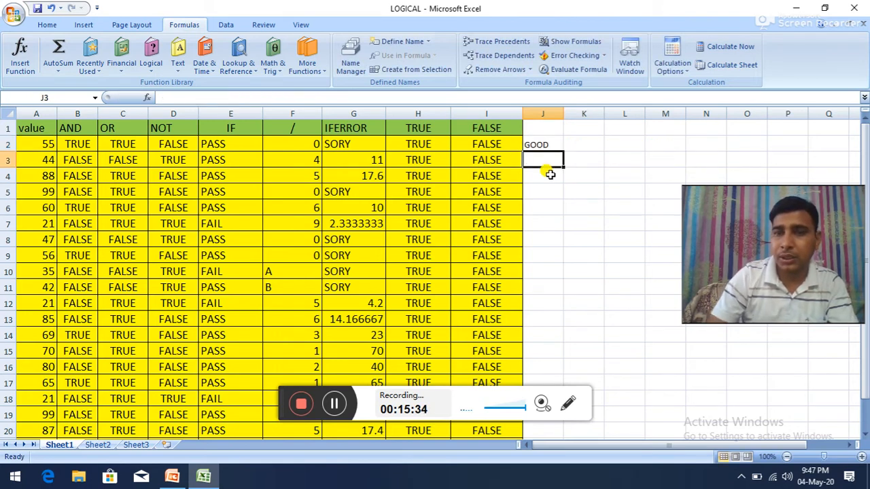
# Step: Fill the IF-AND formula from J2 down to J21 and check the copies in J3 and J13
pyautogui.click(540, 144)
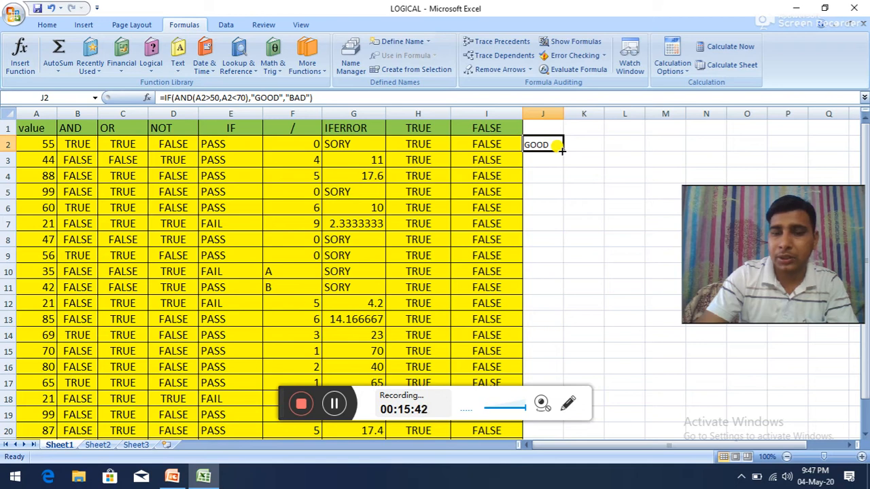
pyautogui.moveTo(564, 153); pyautogui.dragTo(561, 425)
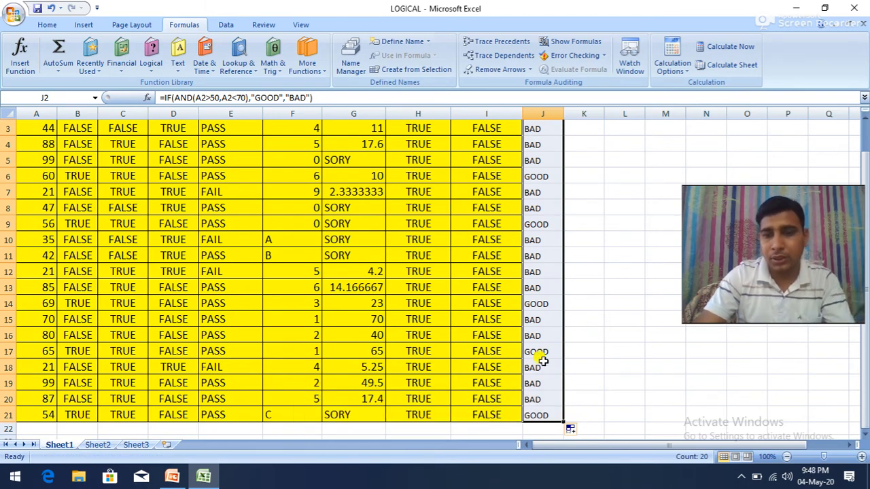
pyautogui.scroll(1, 553, 326)
pyautogui.click(531, 161)
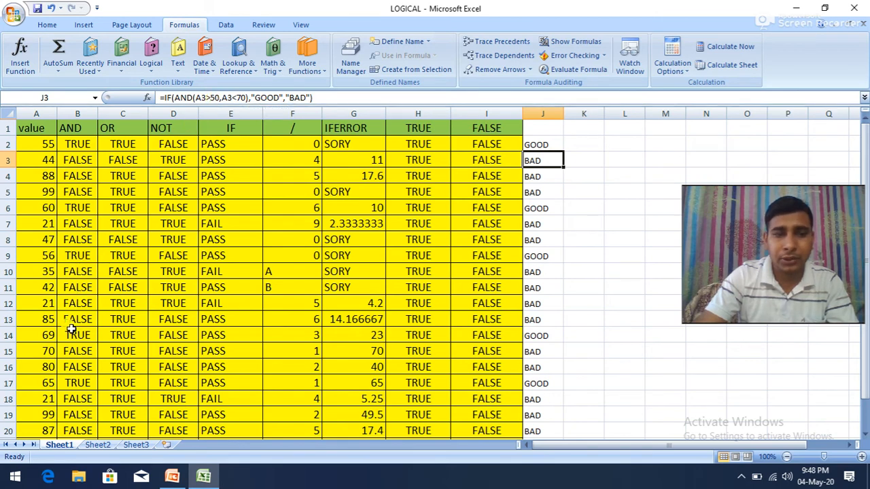
pyautogui.click(528, 319)
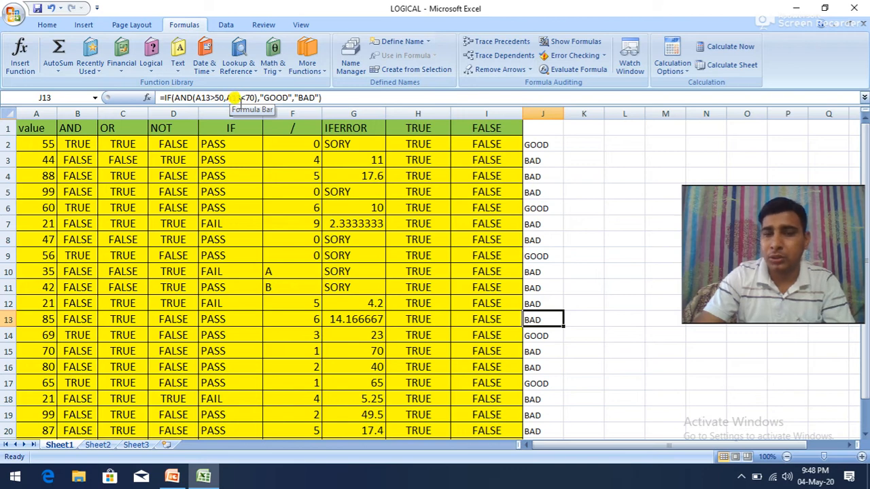
# Step: Enter the heading IF AND in J1 above the GOOD/BAD results
pyautogui.click(540, 129)
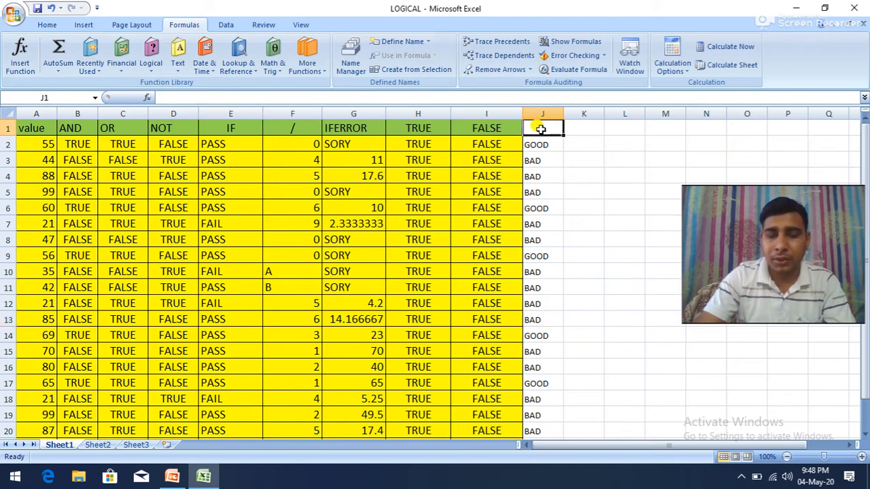
pyautogui.write('IF AN')
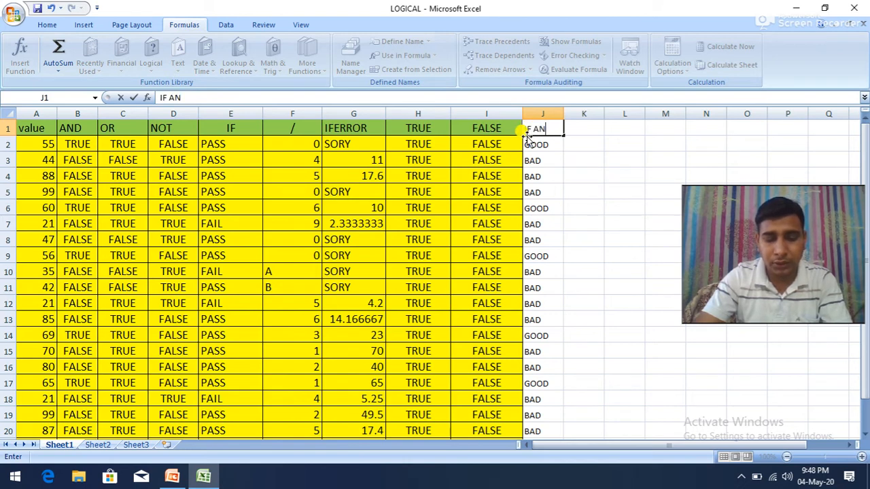
pyautogui.write('D')
pyautogui.click(579, 128)
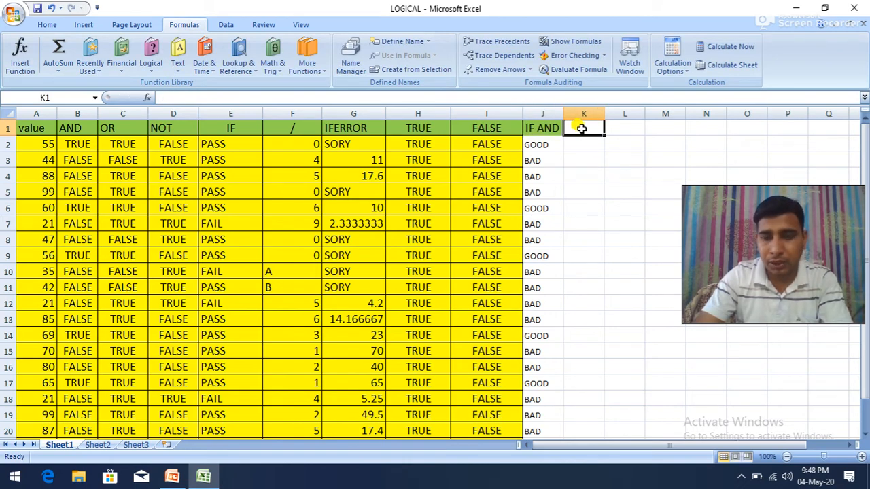
# Step: Enter the heading IF OR in K1, next to the IF AND heading
pyautogui.write('IF')
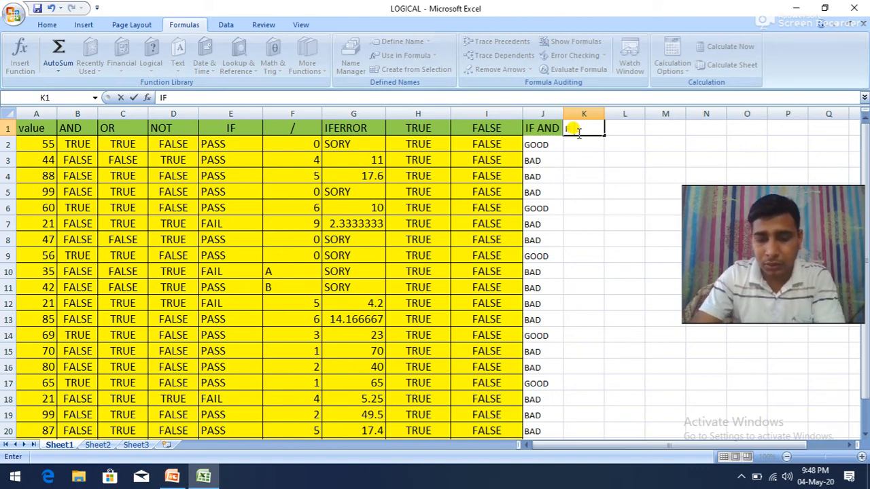
pyautogui.write('OR')
pyautogui.press('Return')
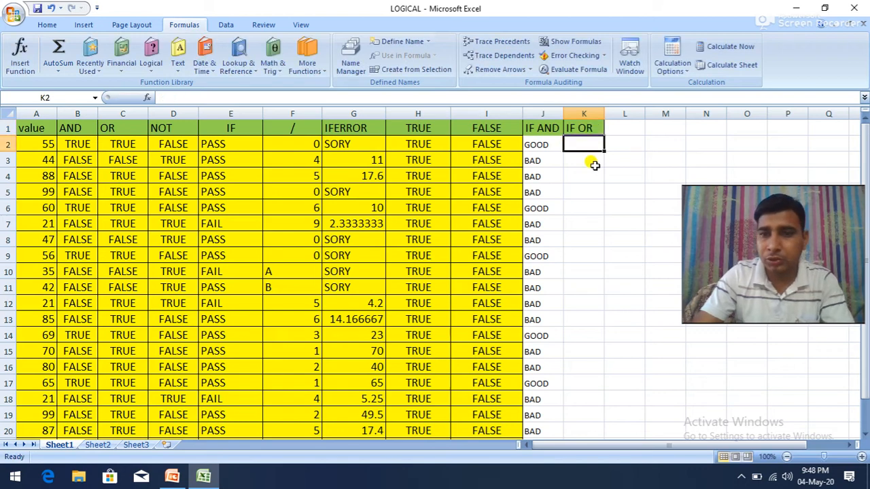
# Step: Begin a nested IF formula in K2 with an OR test whose first condition is A2>40
pyautogui.write('=')
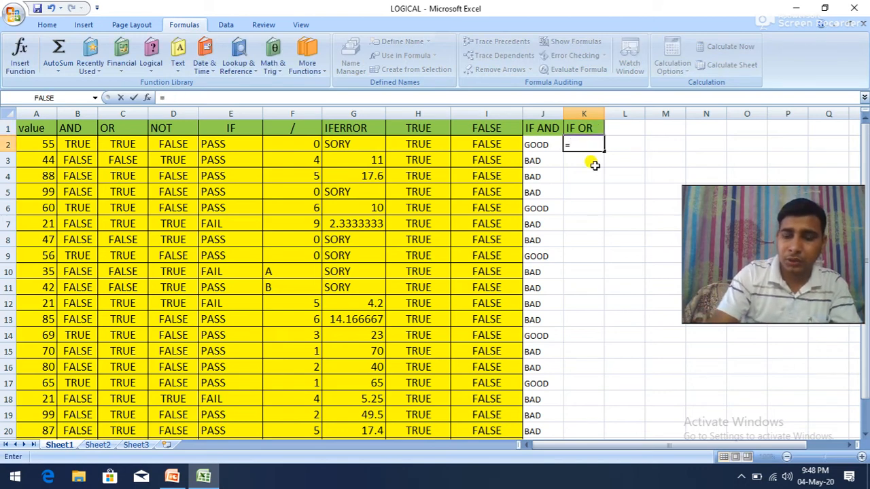
pyautogui.write('IF')
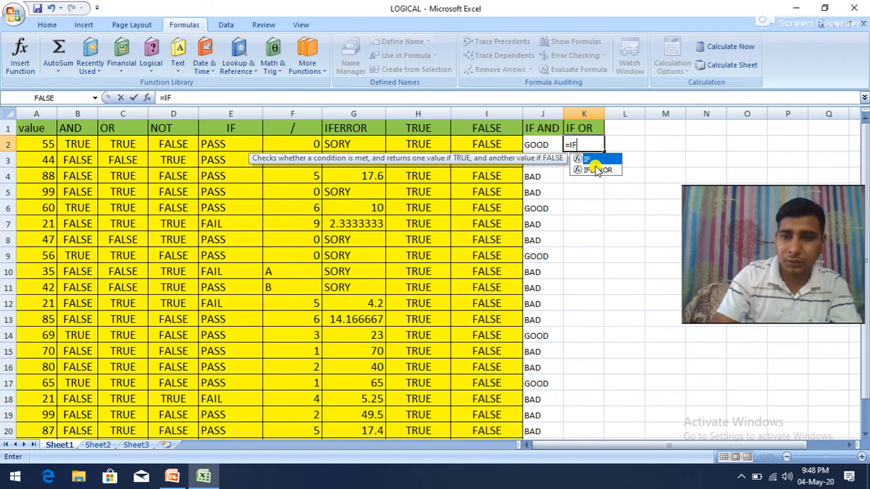
pyautogui.write('(OR(')
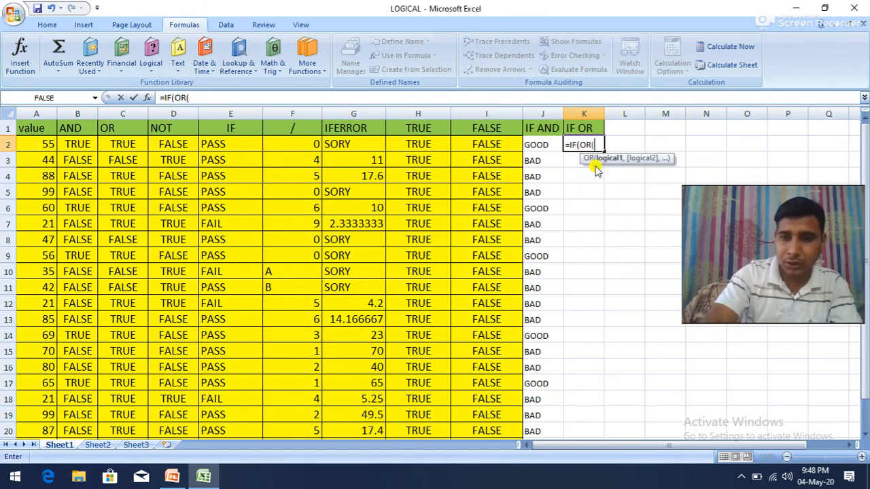
pyautogui.click(39, 144)
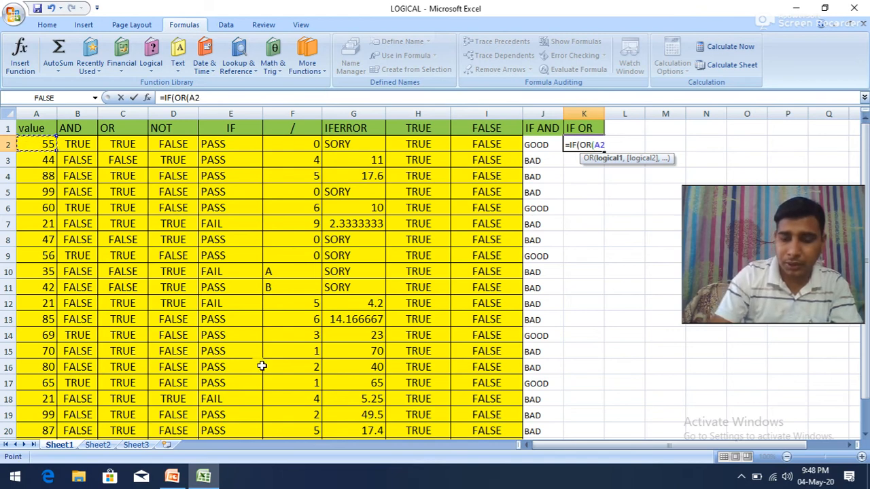
pyautogui.write('>4')
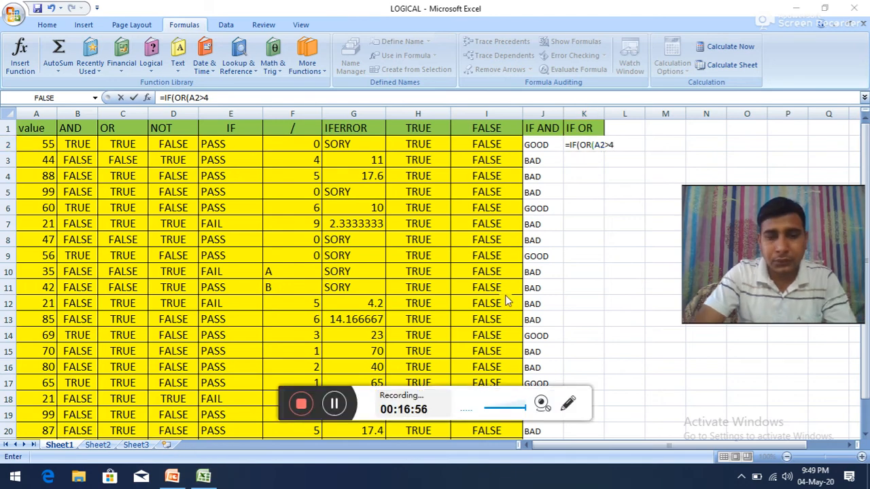
pyautogui.click(610, 146)
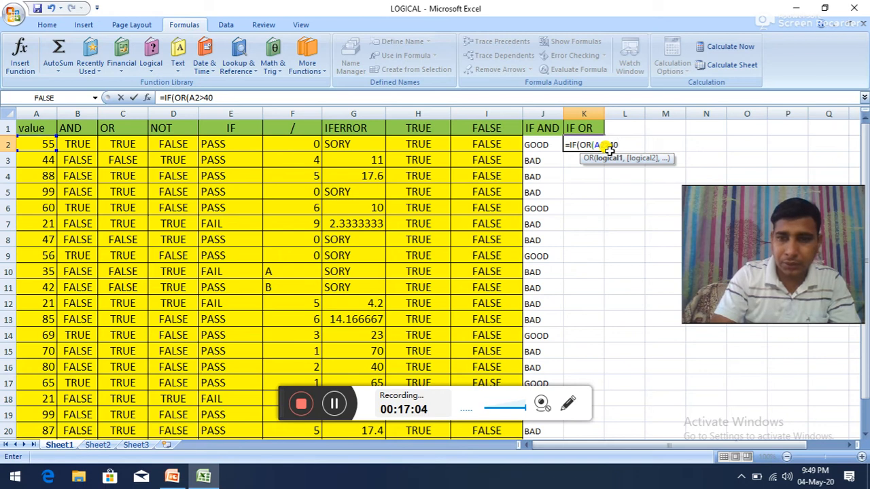
# Step: Add A2<70 as the second condition of the OR test in K2
pyautogui.write(',')
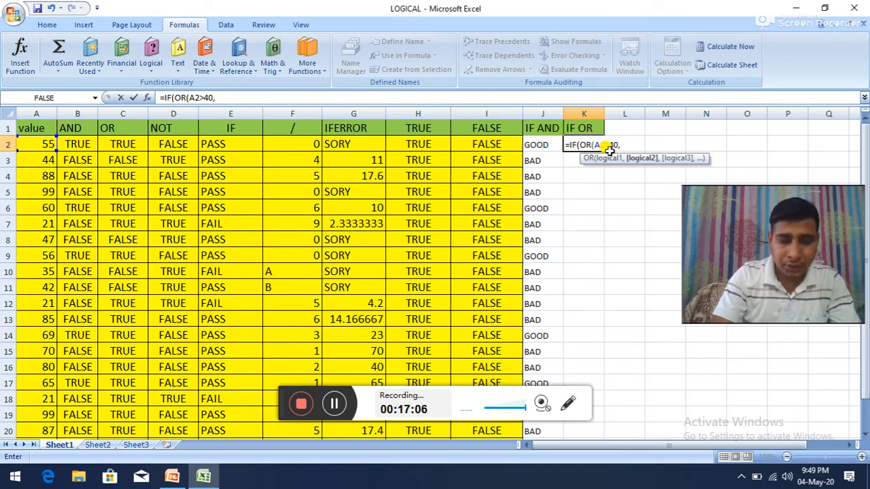
pyautogui.write('A')
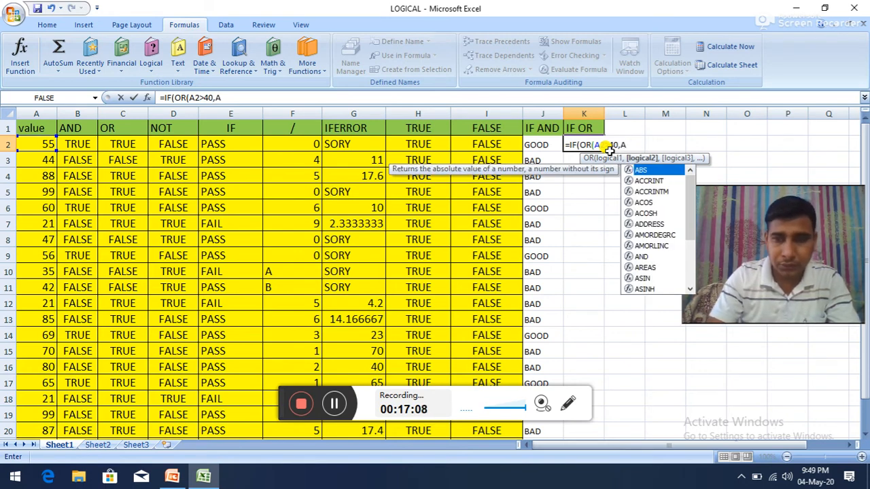
pyautogui.write('2')
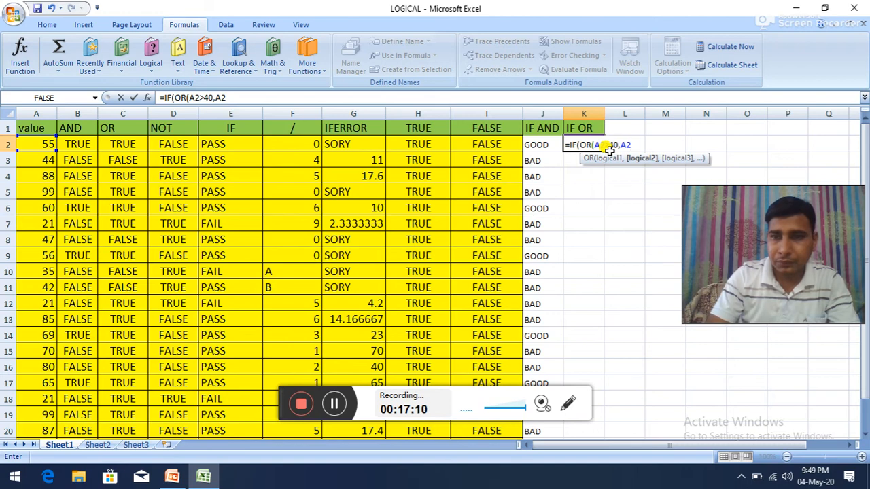
pyautogui.write('<')
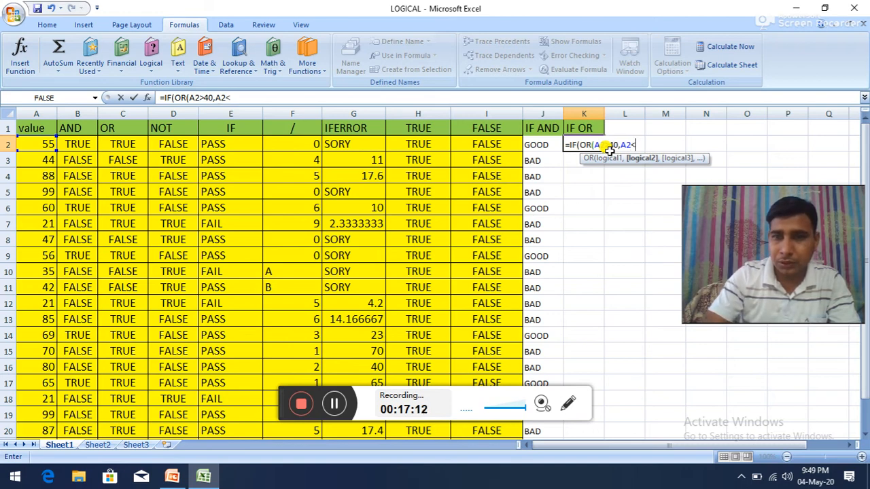
pyautogui.write('70')
# Step: Change the OR conditions in the K2 formula to A2>50 and A2=21, and close the OR test
pyautogui.click(617, 147)
pyautogui.press('BackSpace')
pyautogui.write('5')
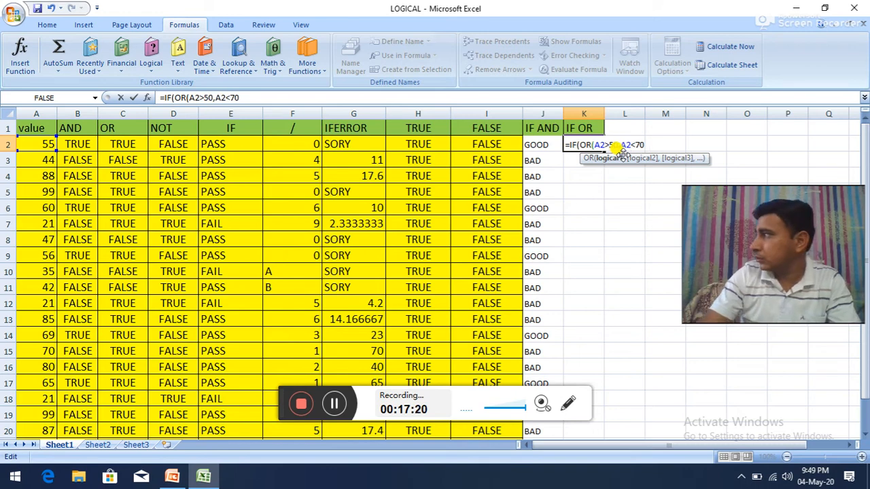
pyautogui.click(643, 146)
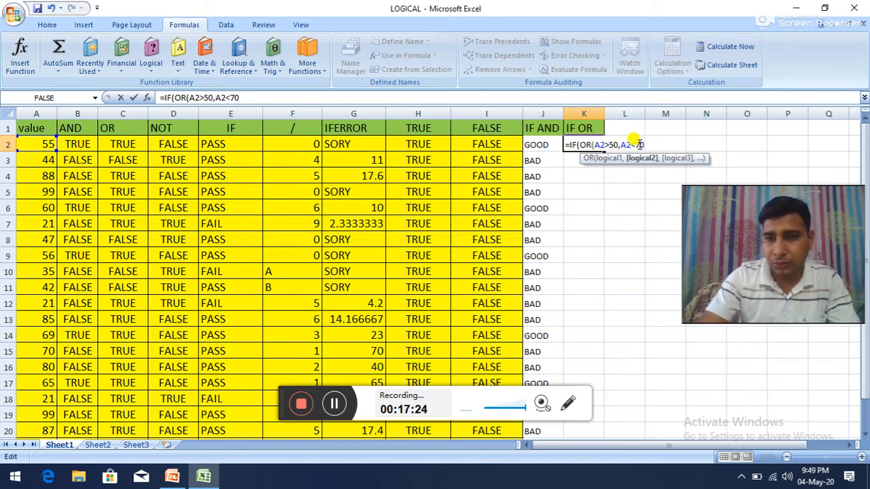
pyautogui.press('BackSpace')
pyautogui.press('BackSpace')
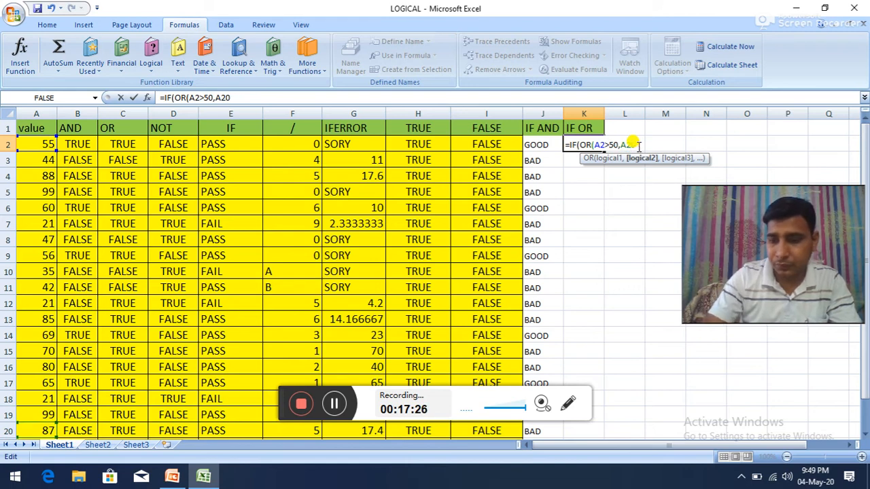
pyautogui.press('Delete')
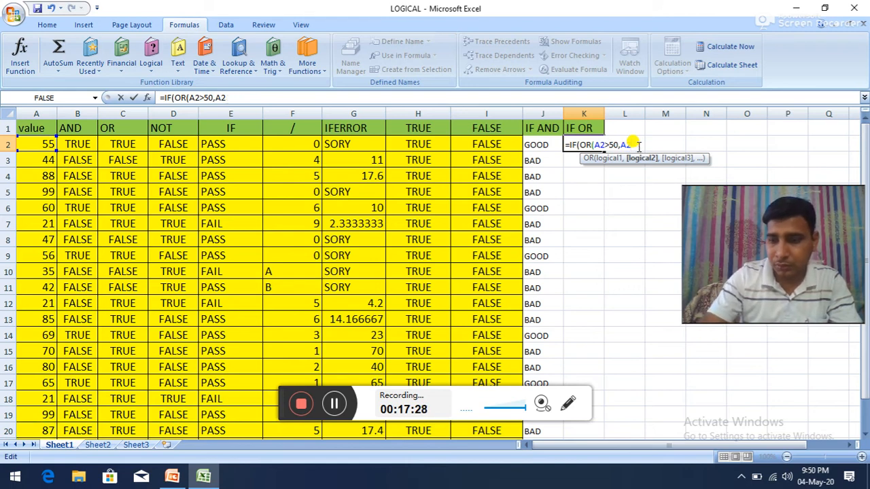
pyautogui.write('=')
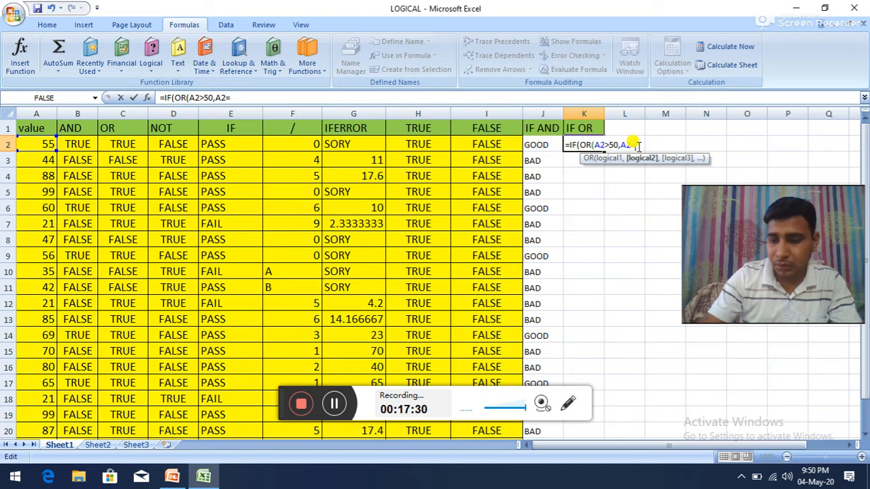
pyautogui.write('21')
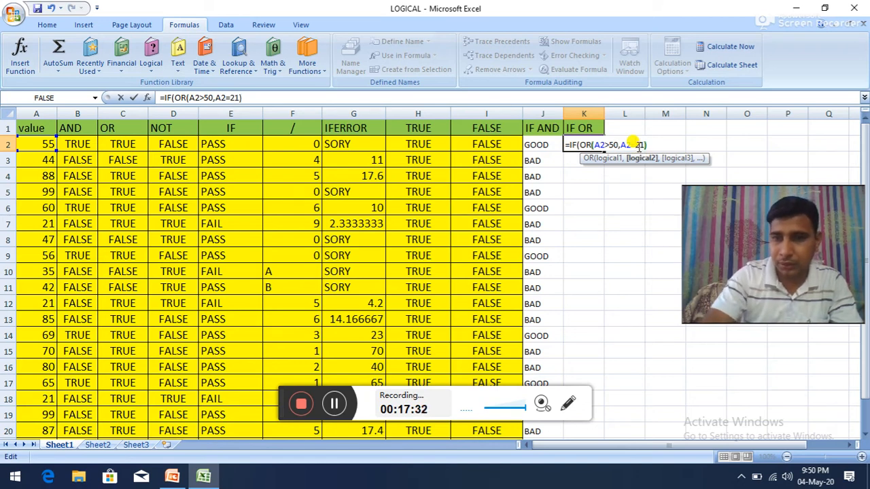
pyautogui.write(')')
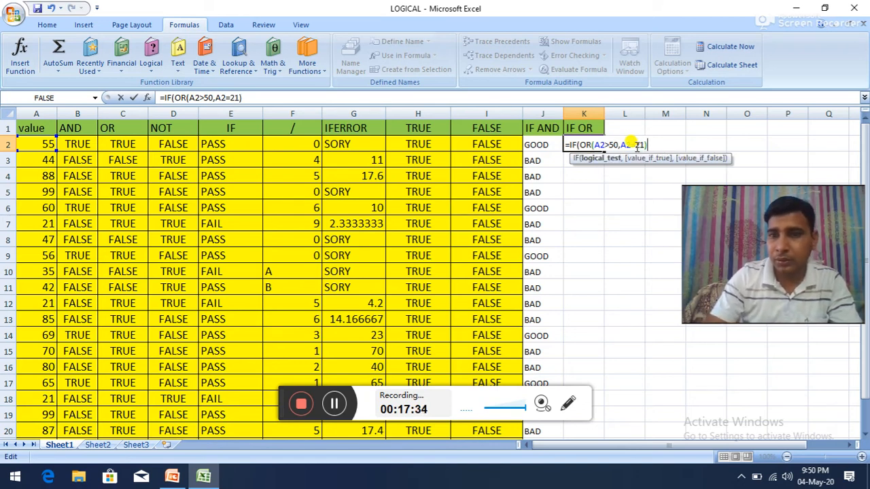
pyautogui.write(',')
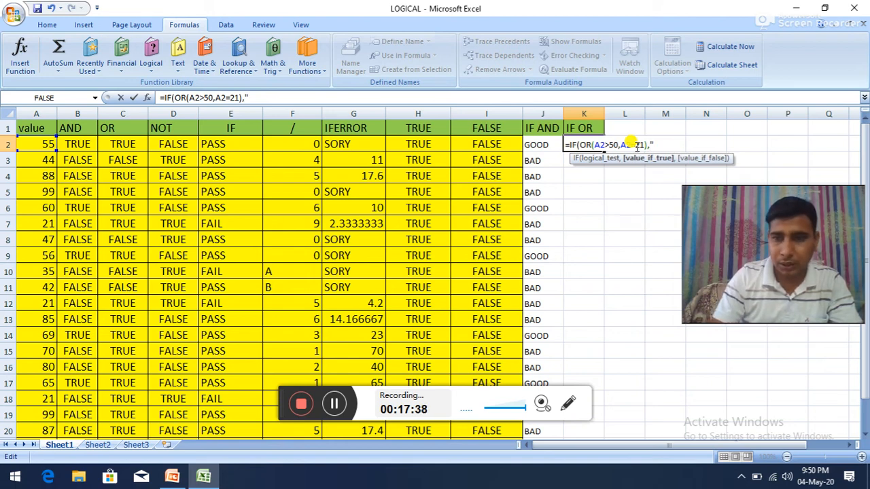
pyautogui.write('"SELECT')
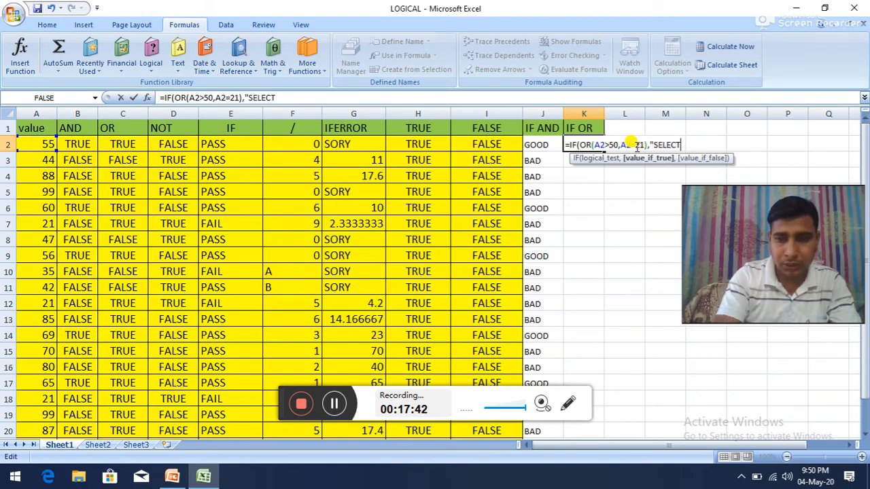
pyautogui.write('",RE')
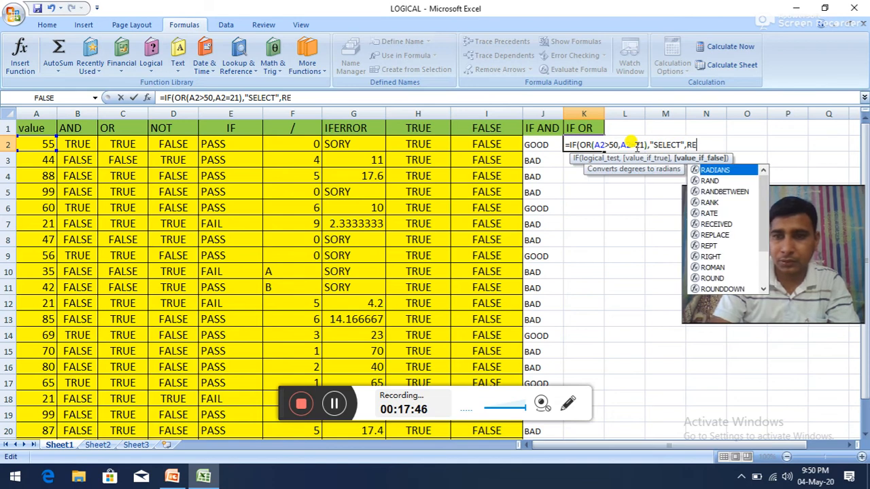
pyautogui.write('JECT')
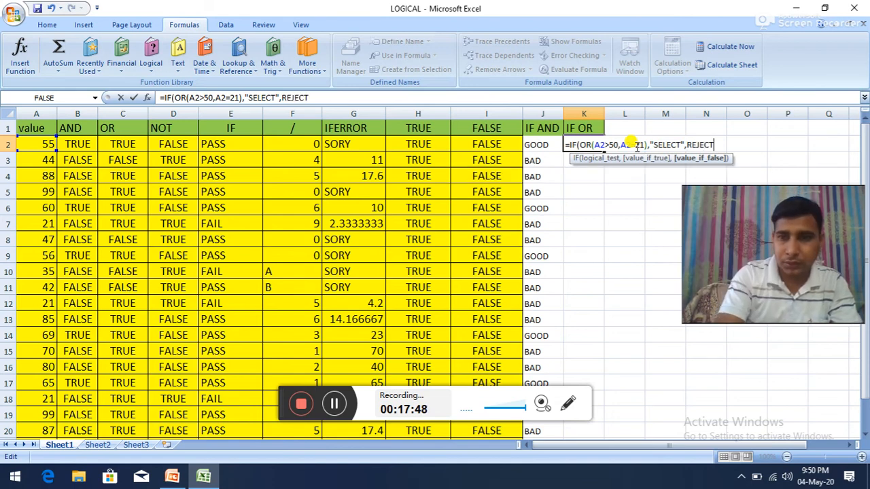
pyautogui.write('"')
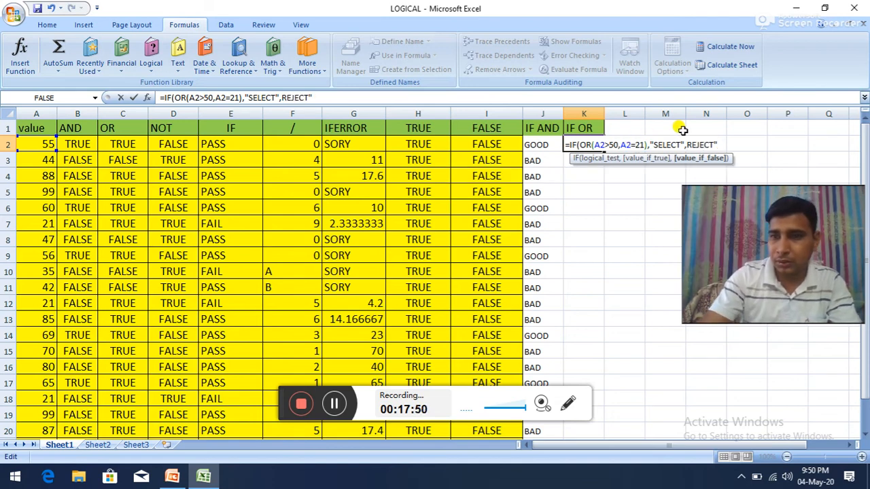
# Step: Complete the K2 formula with "SELECT" as the true result and "REJECT" as the false result, and enter it
pyautogui.click(686, 145)
pyautogui.write('"')
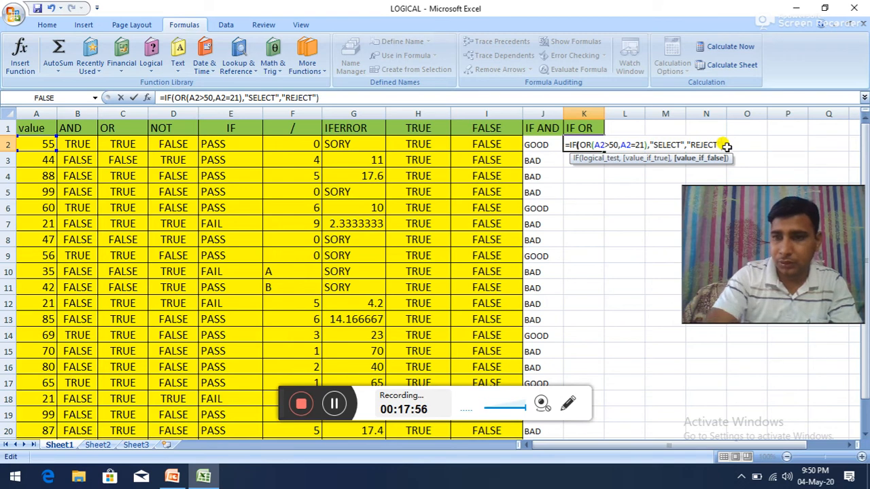
pyautogui.press('Return')
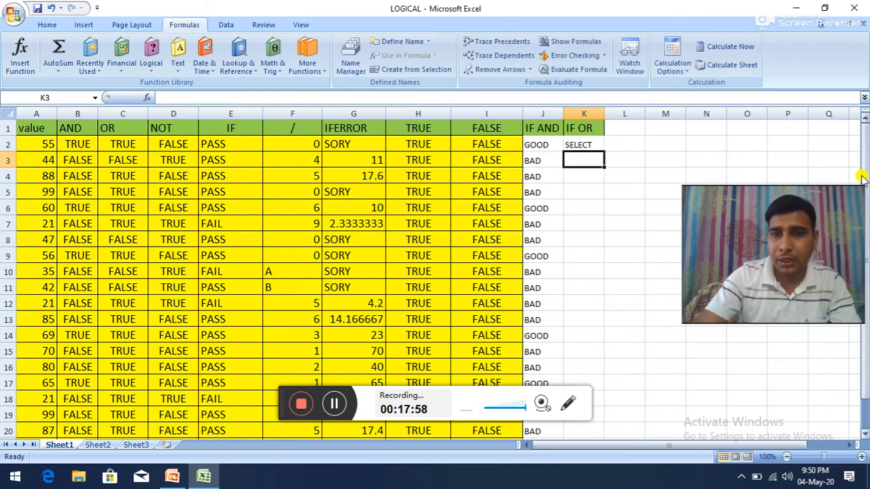
# Step: Fill the IF-OR formula from K2 down to K21 and check the formulas in K4, K2, K3 and K12
pyautogui.click(579, 144)
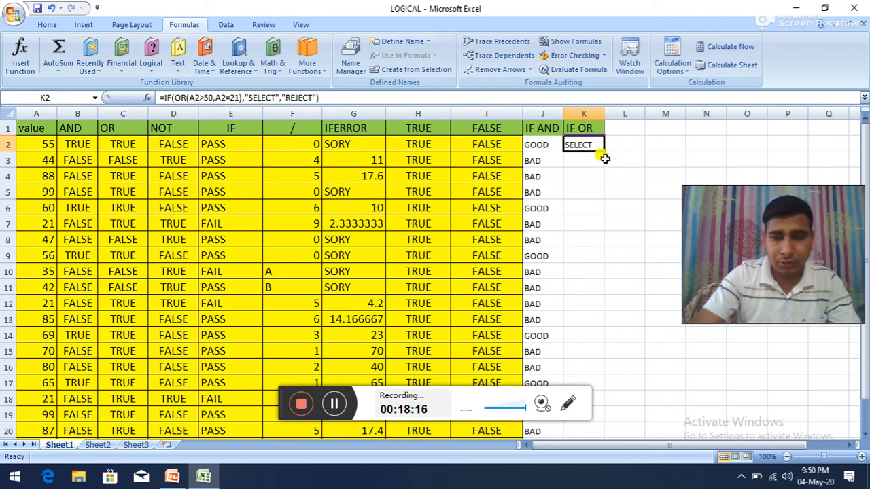
pyautogui.moveTo(604, 152); pyautogui.dragTo(595, 422)
pyautogui.scroll(1, 591, 306)
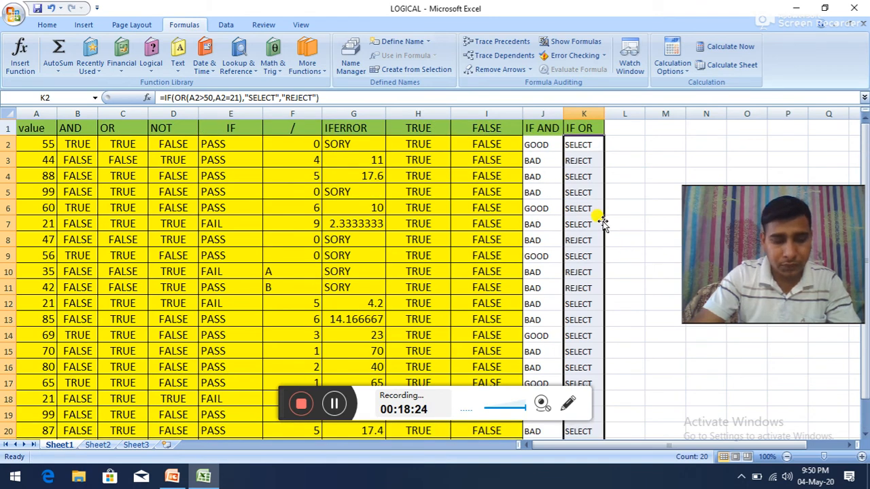
pyautogui.click(586, 170)
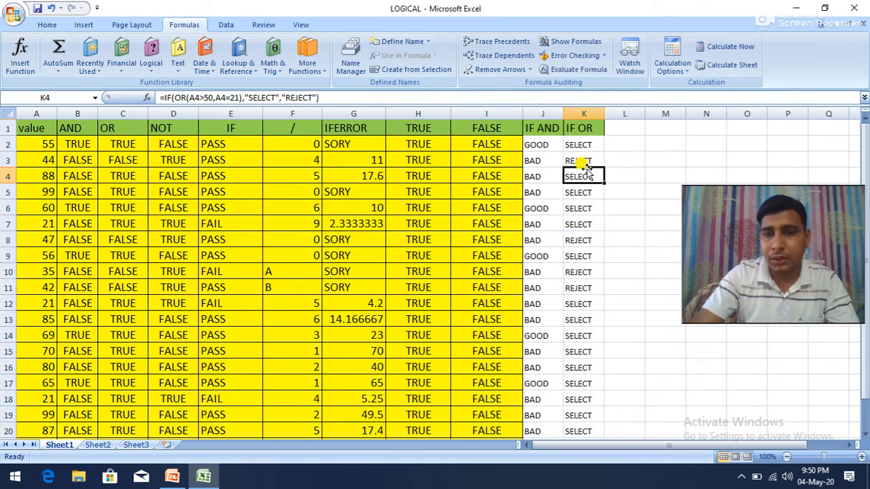
pyautogui.click(576, 144)
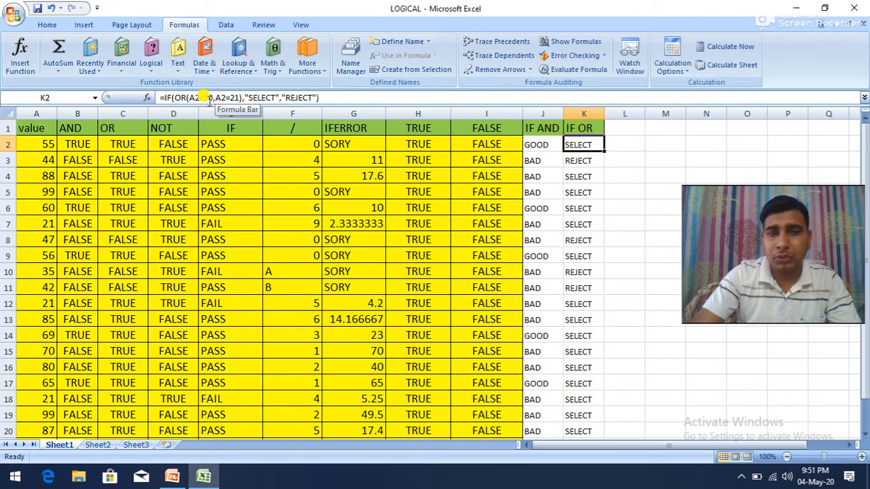
pyautogui.click(573, 160)
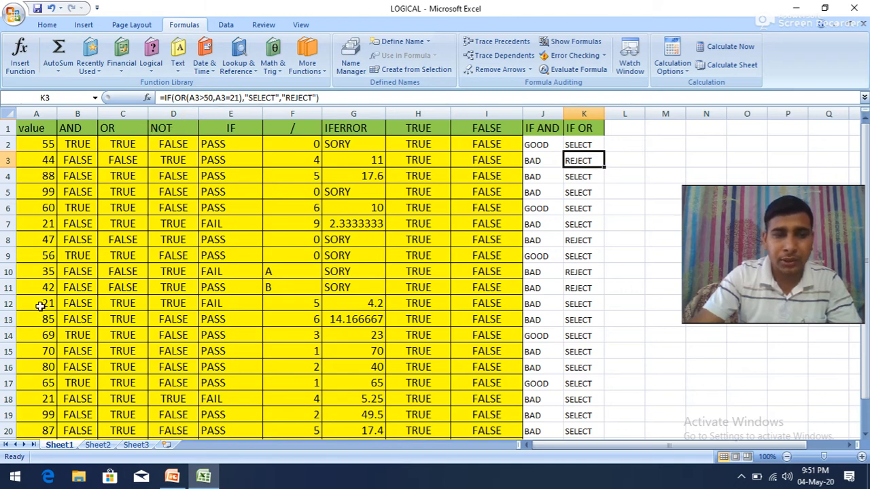
pyautogui.click(577, 307)
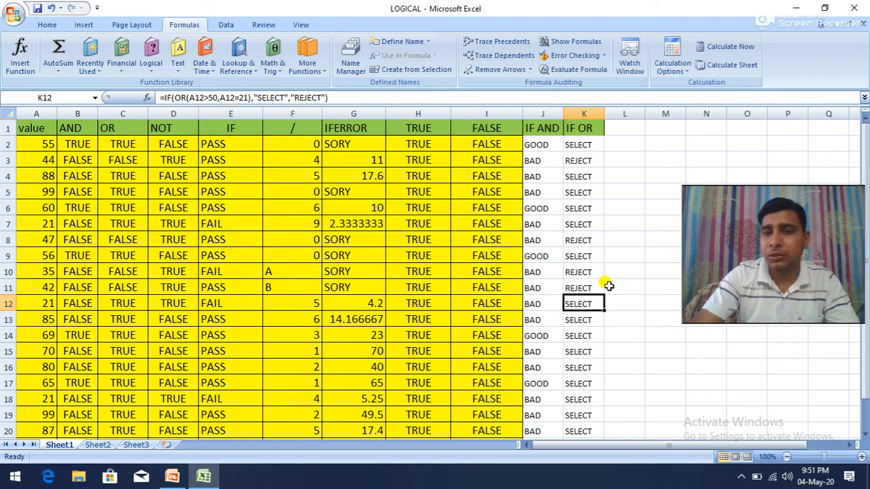
# Step: Fill the IF AND and IF OR result cells J2:K21 with the standard yellow colour
pyautogui.click(541, 142)
pyautogui.moveTo(541, 142); pyautogui.dragTo(574, 415)
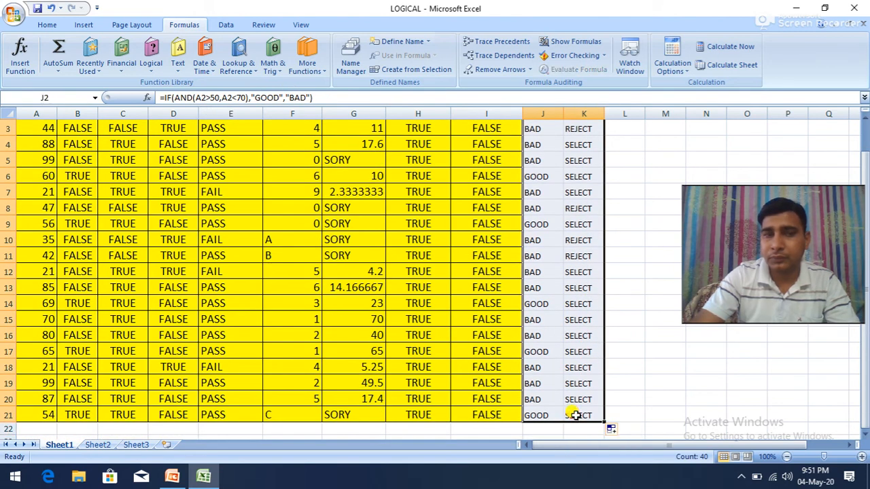
pyautogui.click(46, 24)
pyautogui.click(196, 65)
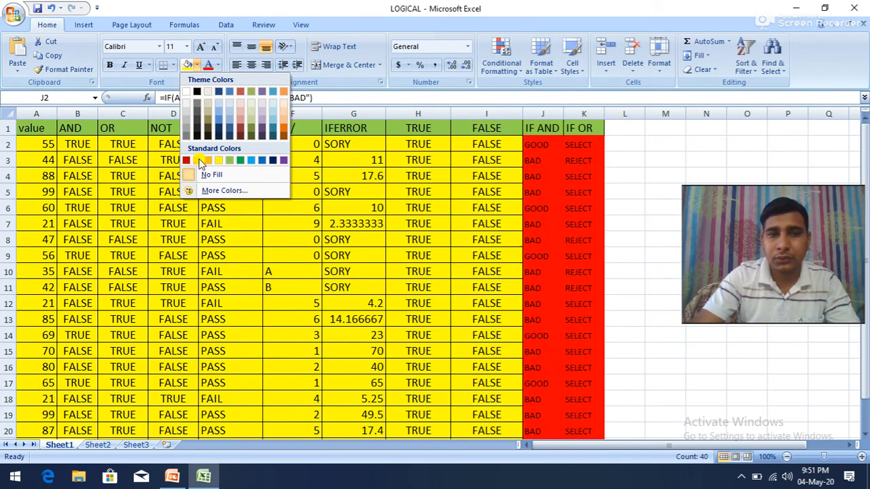
pyautogui.click(217, 162)
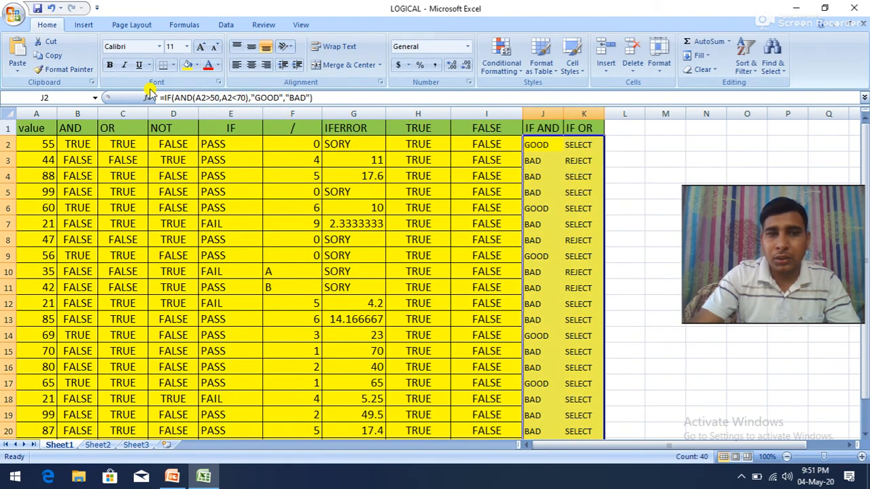
# Step: Apply all borders to the IF AND and IF OR result cells J2:K21
pyautogui.click(174, 66)
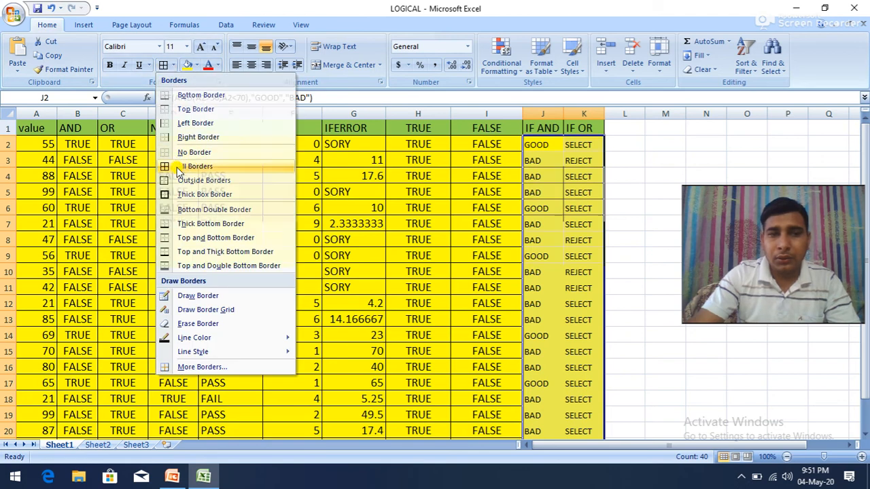
pyautogui.click(183, 166)
# Step: Enter the header "IF NOT" in L1
pyautogui.click(622, 130)
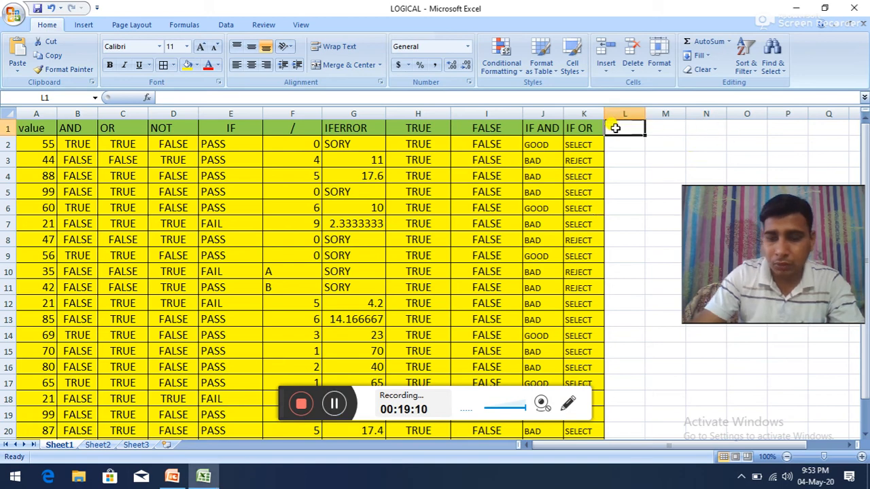
pyautogui.write('IF NOT')
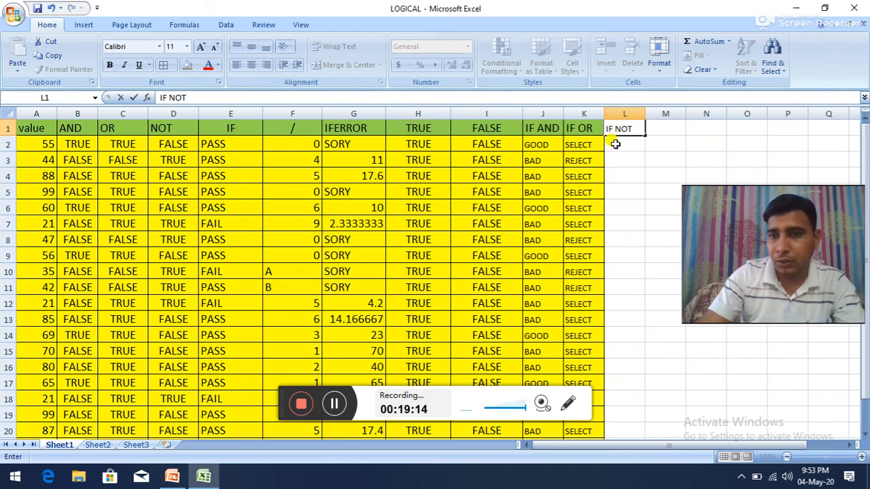
pyautogui.click(614, 140)
# Step: Start an IF formula in L2 with NOT(A2>50) as its logical test
pyautogui.write('=')
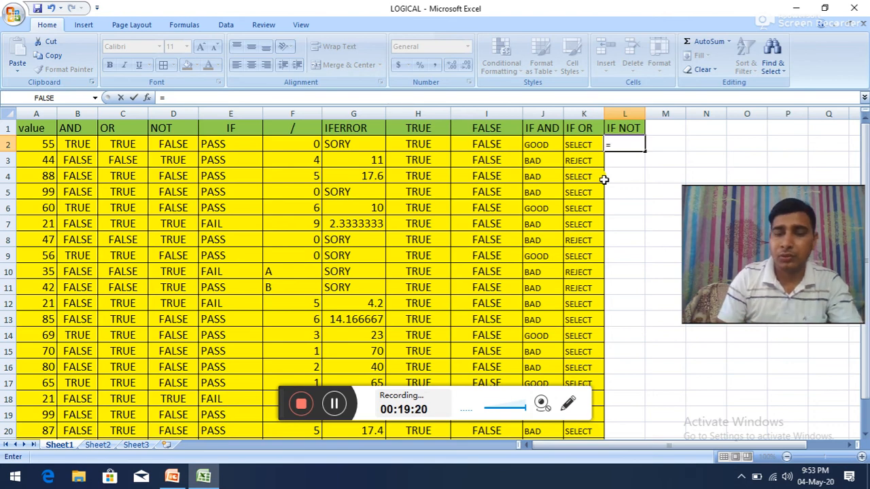
pyautogui.write('IF')
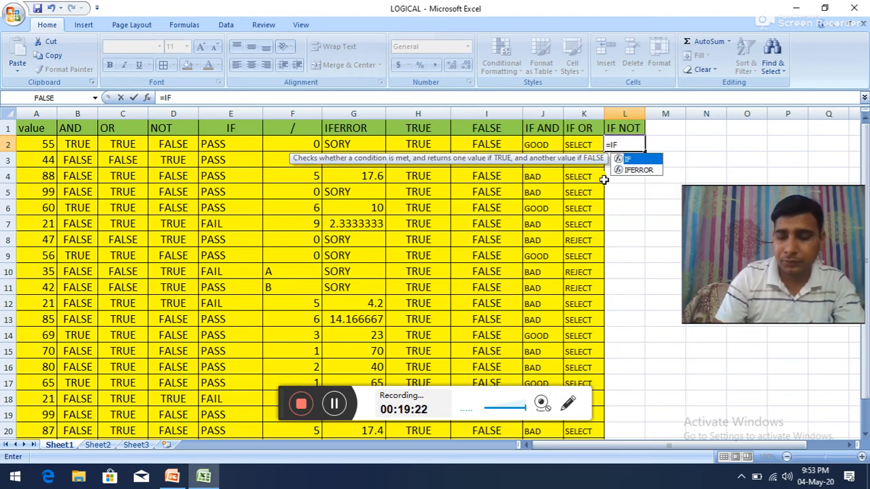
pyautogui.write('(NOT')
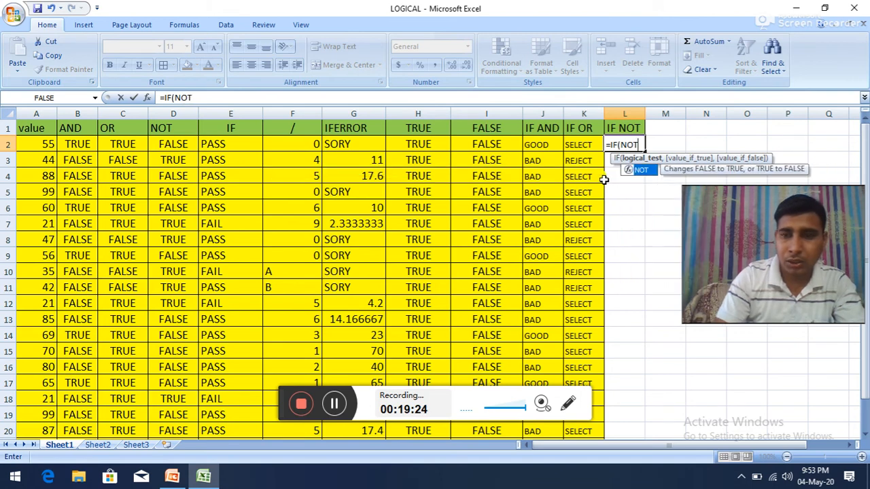
pyautogui.write('(')
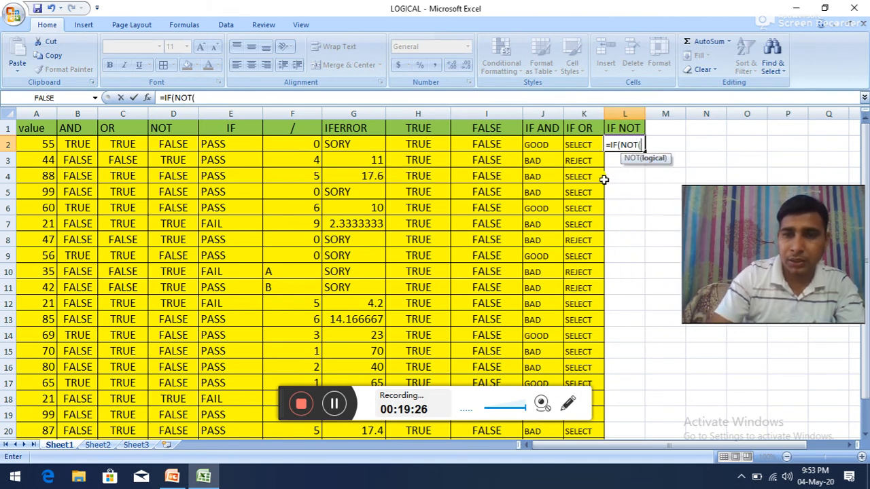
pyautogui.click(43, 144)
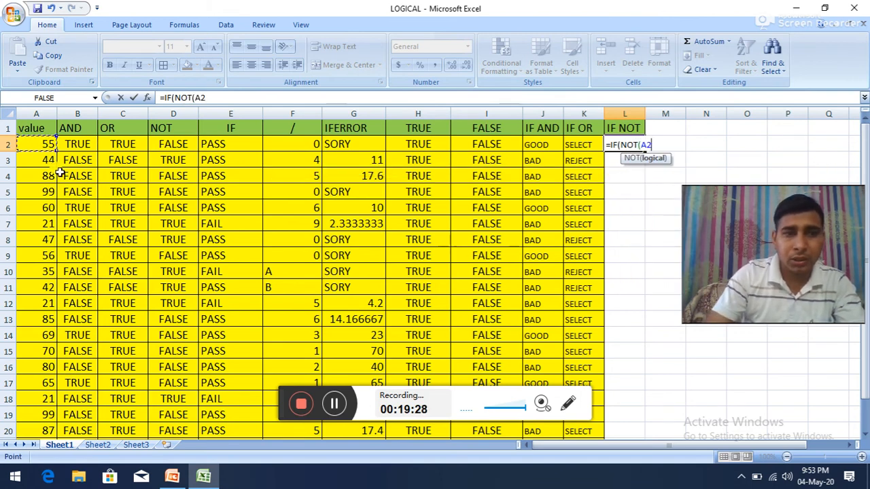
pyautogui.write('>50')
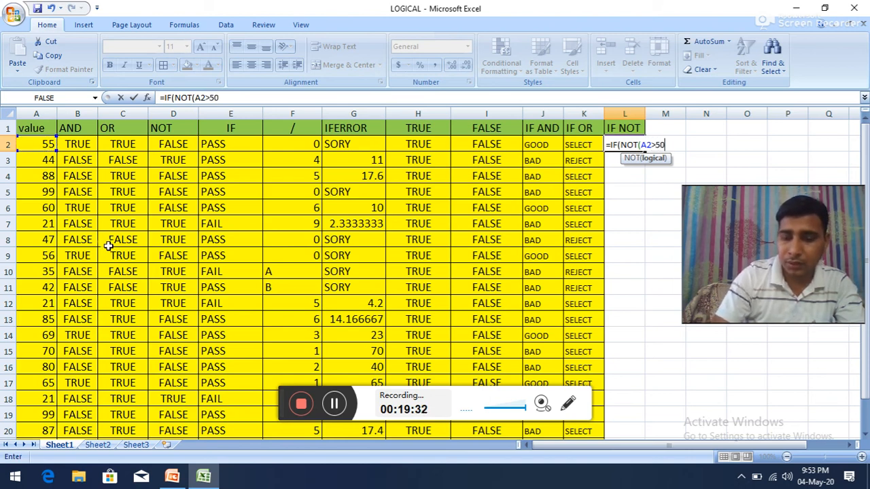
pyautogui.write('),')
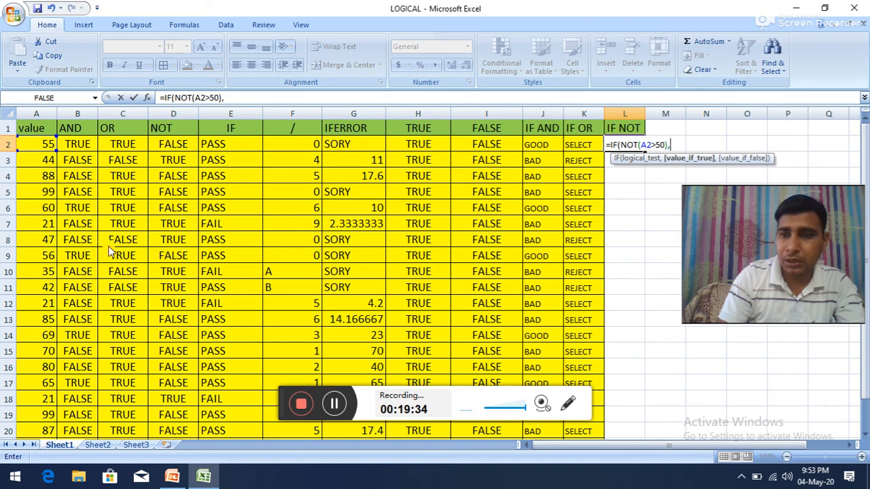
pyautogui.write('"YES')
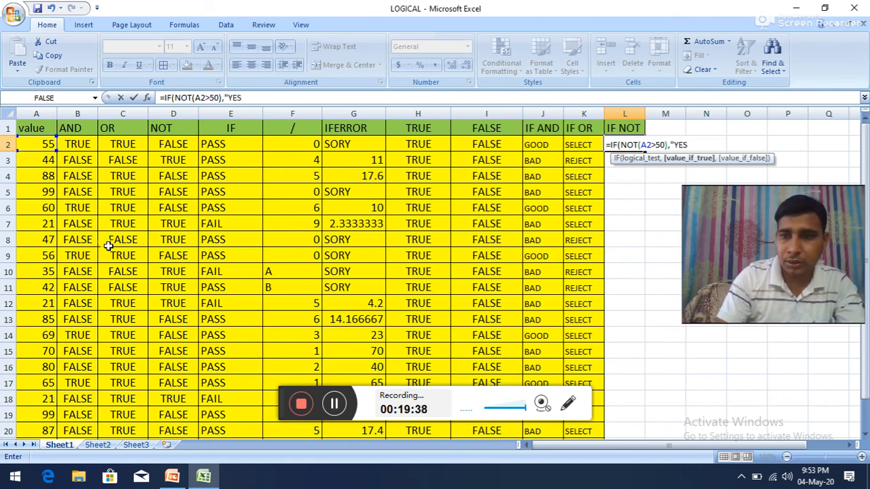
pyautogui.write('",N')
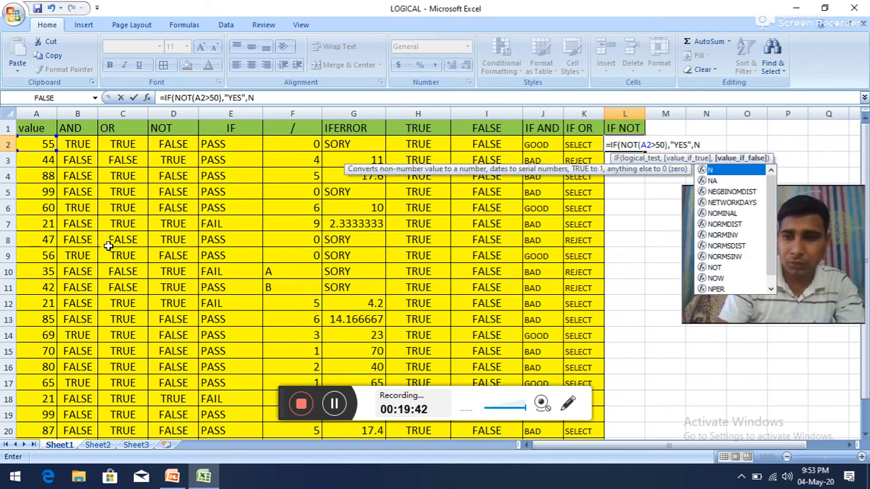
# Step: Complete the L2 formula with "YES" as the true result and "NO" as the false result, and enter it
pyautogui.press('BackSpace')
pyautogui.write('"N')
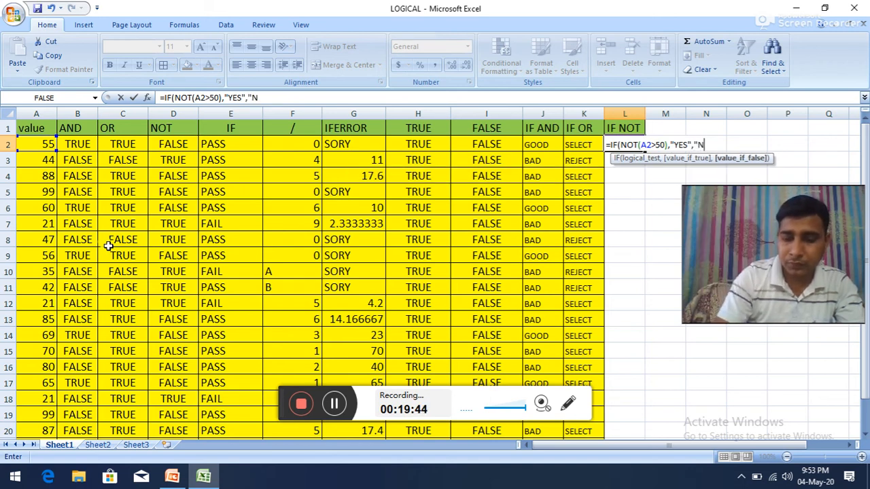
pyautogui.write('O')
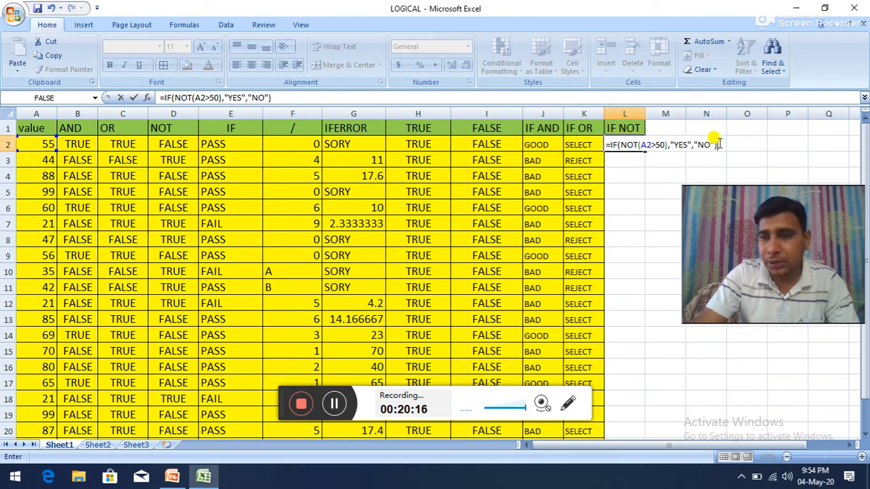
pyautogui.press('Return')
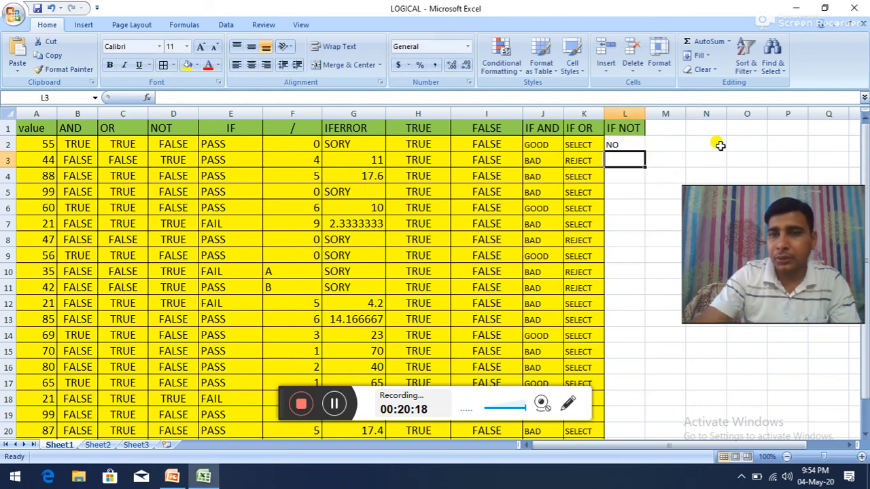
# Step: Fill the IF-NOT formula from L2 down to L21 and check the formula in L3
pyautogui.click(622, 144)
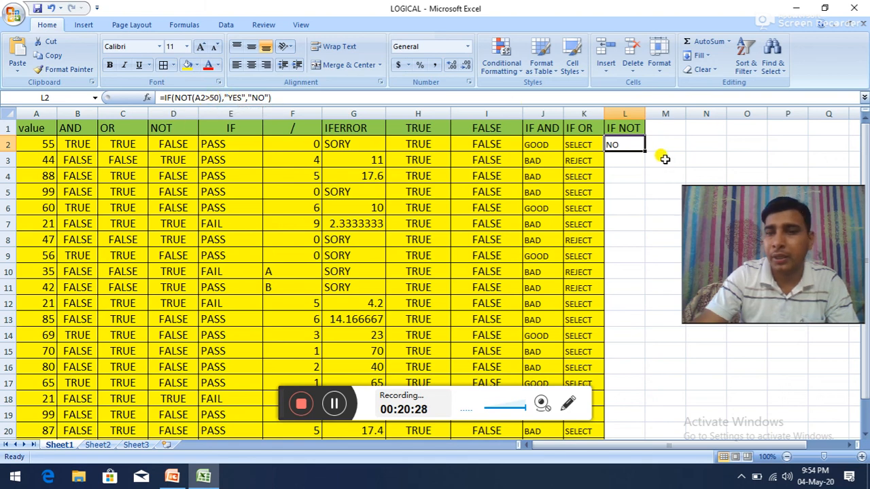
pyautogui.moveTo(645, 152); pyautogui.dragTo(631, 408)
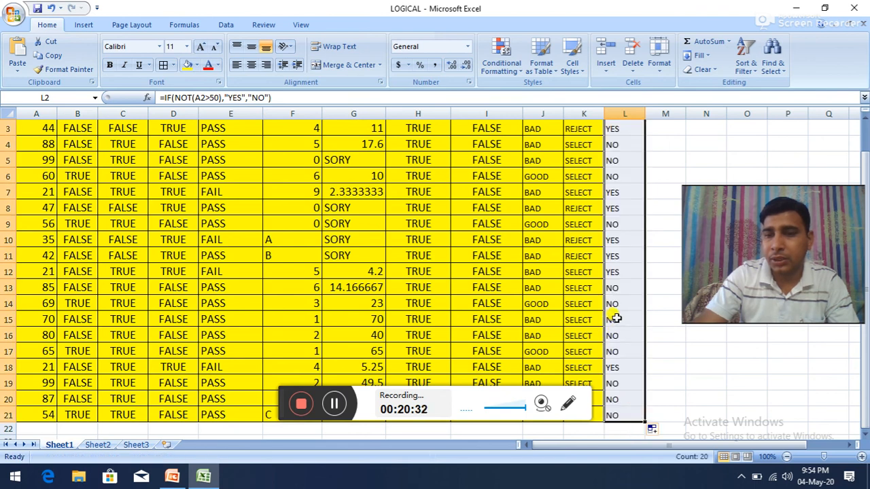
pyautogui.scroll(1, 614, 330)
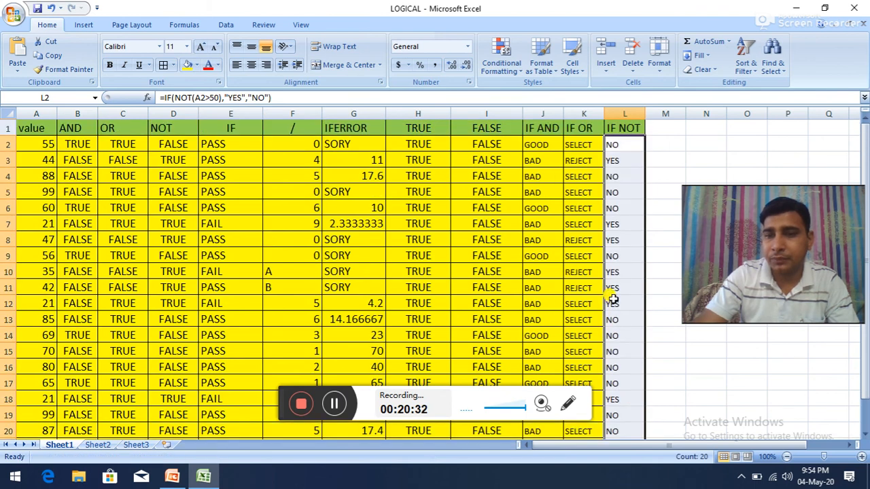
pyautogui.click(618, 160)
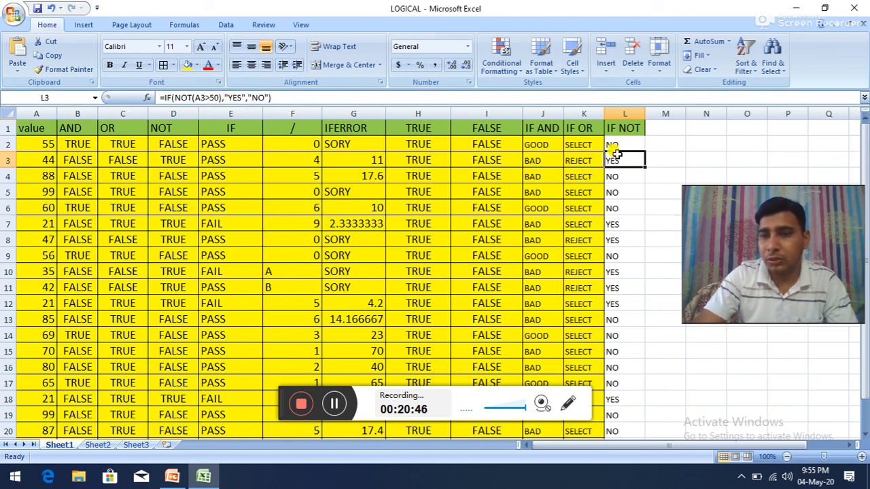
# Step: Fill the IF NOT result cells L2:L21 with yellow and give them all borders
pyautogui.moveTo(614, 143); pyautogui.dragTo(614, 418)
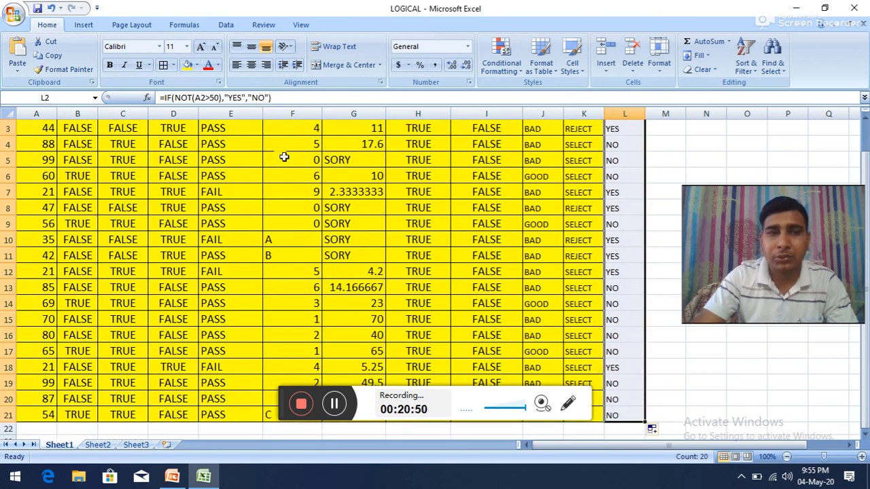
pyautogui.click(189, 66)
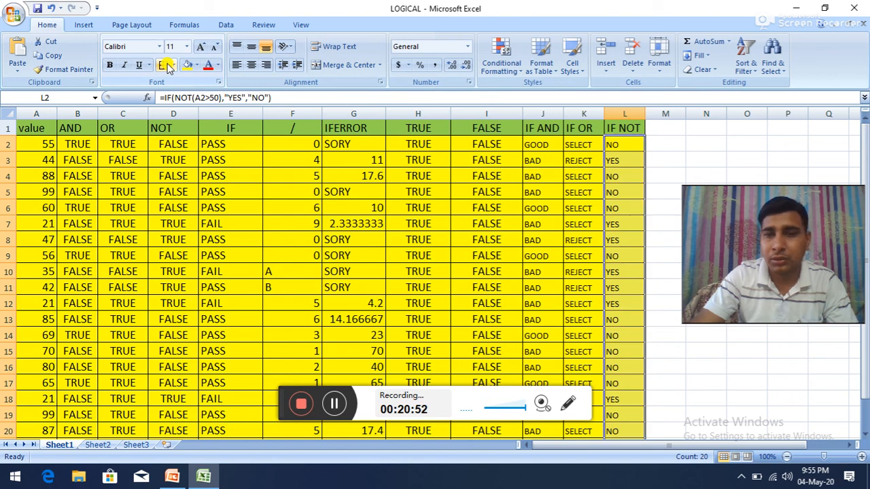
pyautogui.click(524, 190)
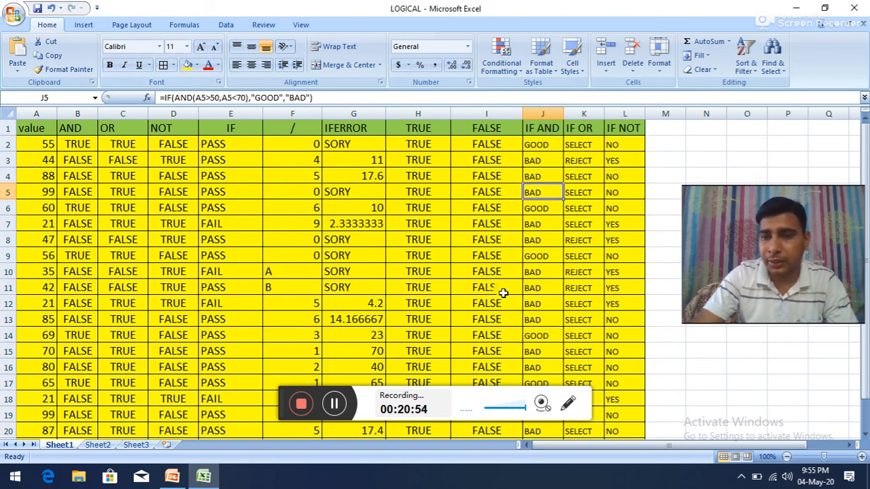
pyautogui.scroll(-3, 501, 292)
pyautogui.scroll(3, 501, 291)
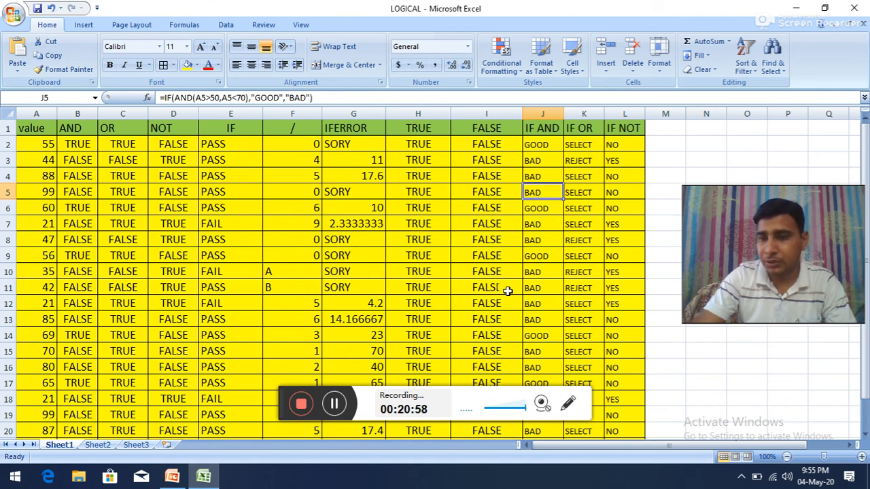